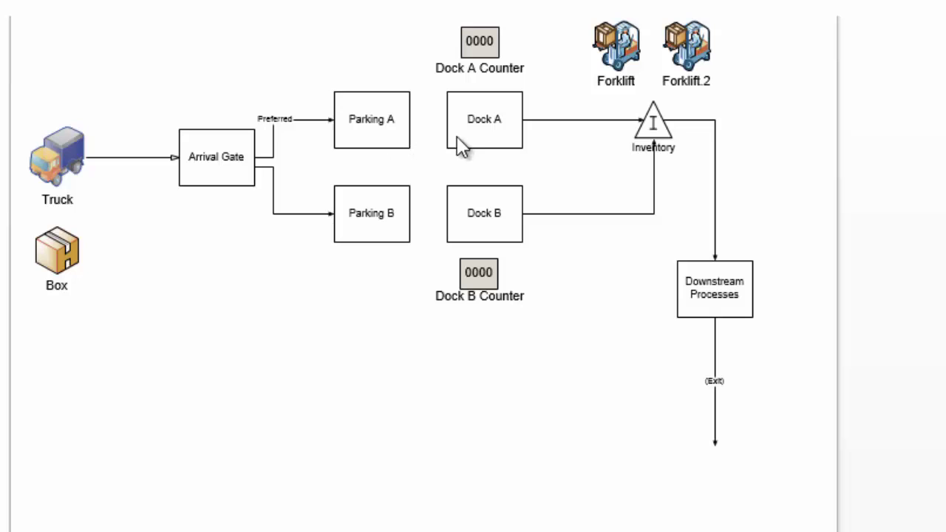
# Review Parking A's logic ordering a U(40, 8) quantity of Box to Dock A, then check Parking B.
pyautogui.rightClick(372, 141)
pyautogui.click(451, 144)
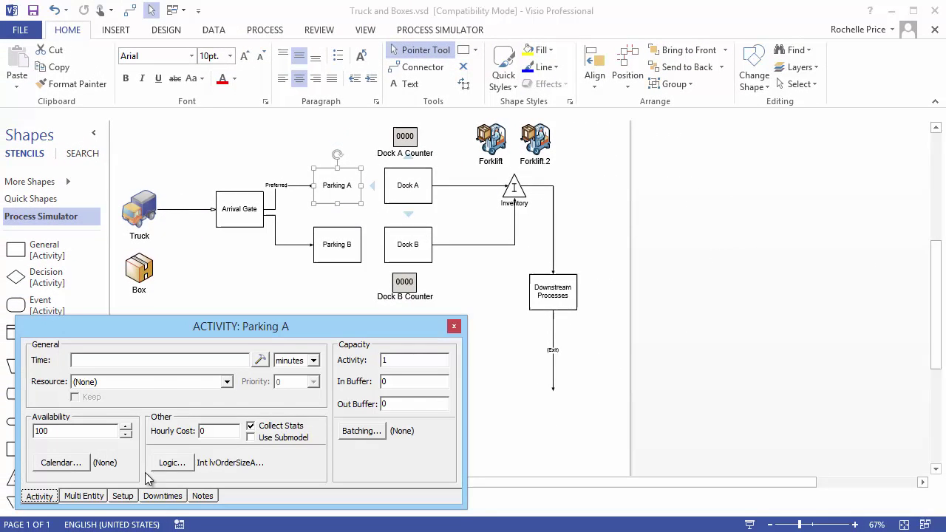
pyautogui.click(190, 463)
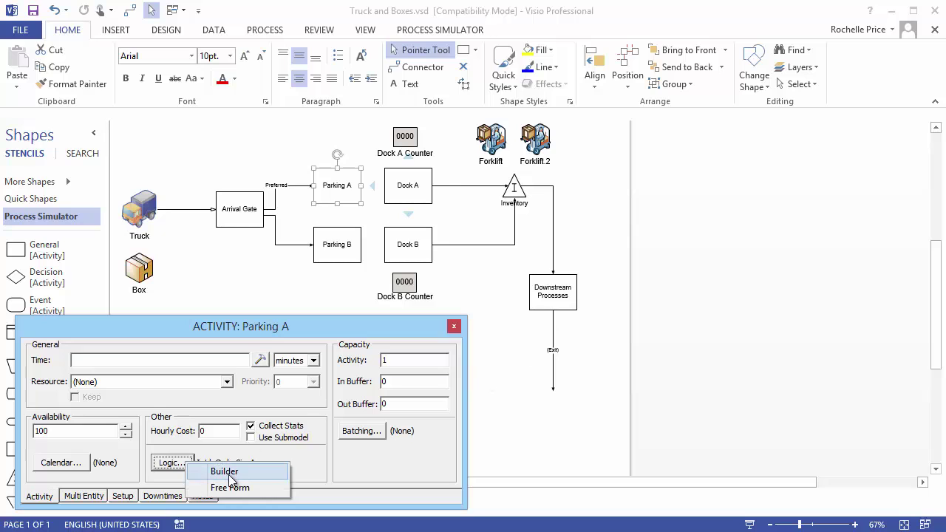
pyautogui.click(226, 472)
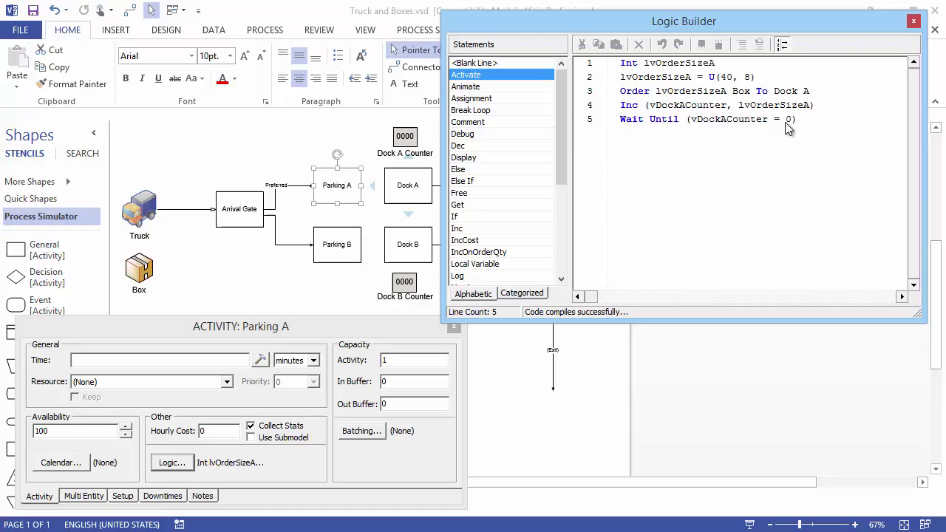
pyautogui.click(915, 24)
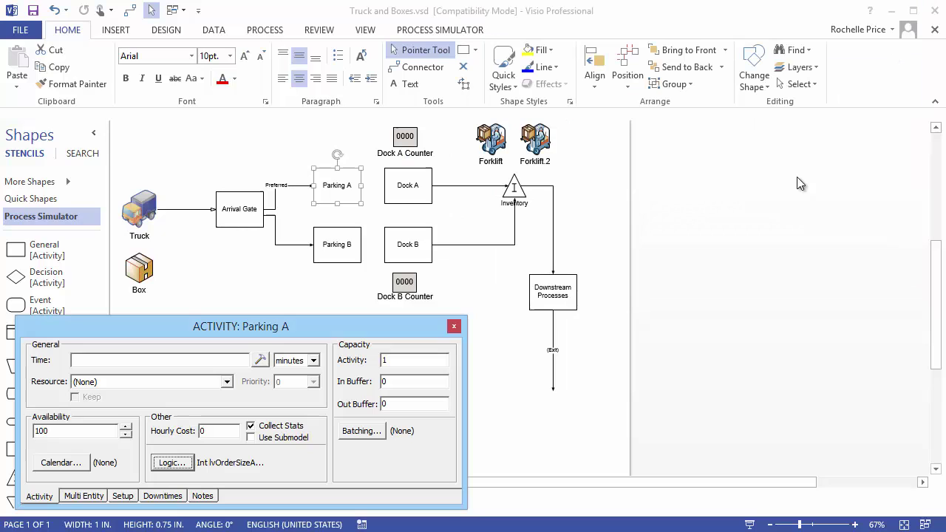
pyautogui.click(337, 247)
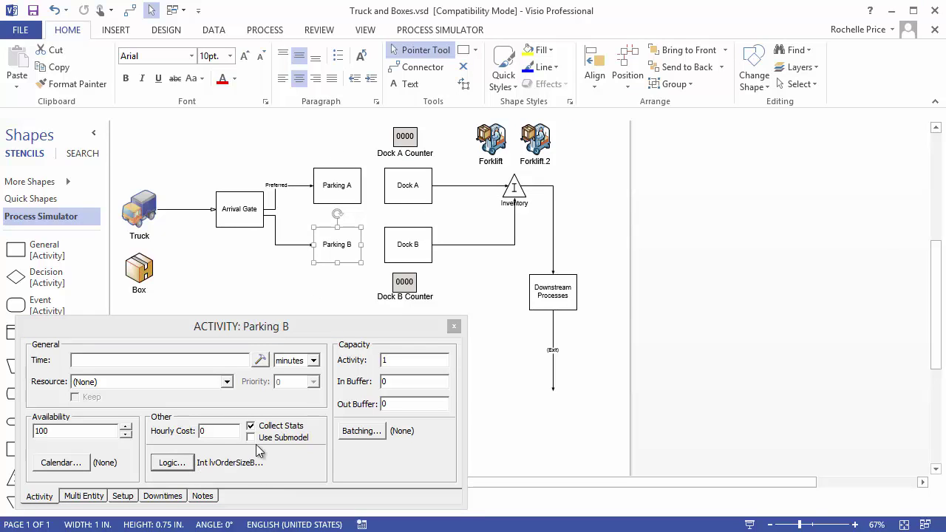
pyautogui.click(164, 309)
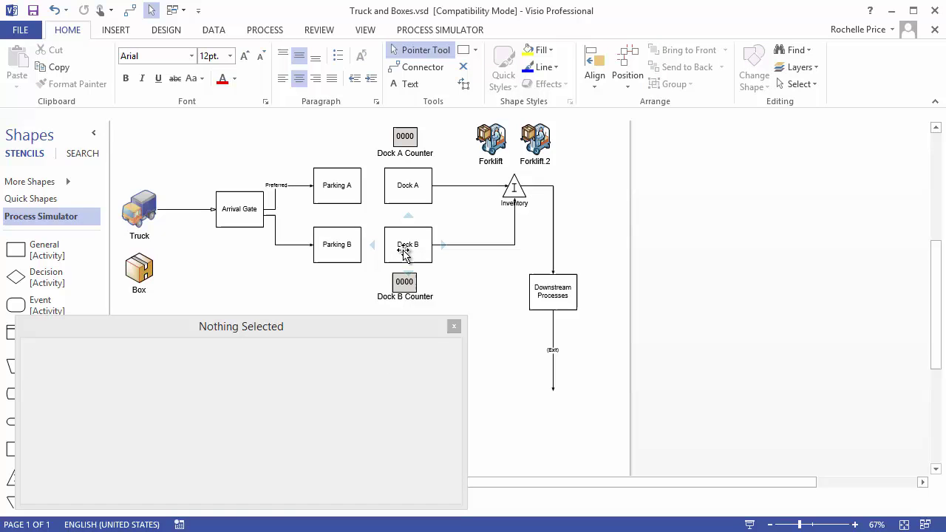
# Open the Model Elements dialog from Advanced Elements on the Process Simulator ribbon.
pyautogui.moveTo(404, 252)
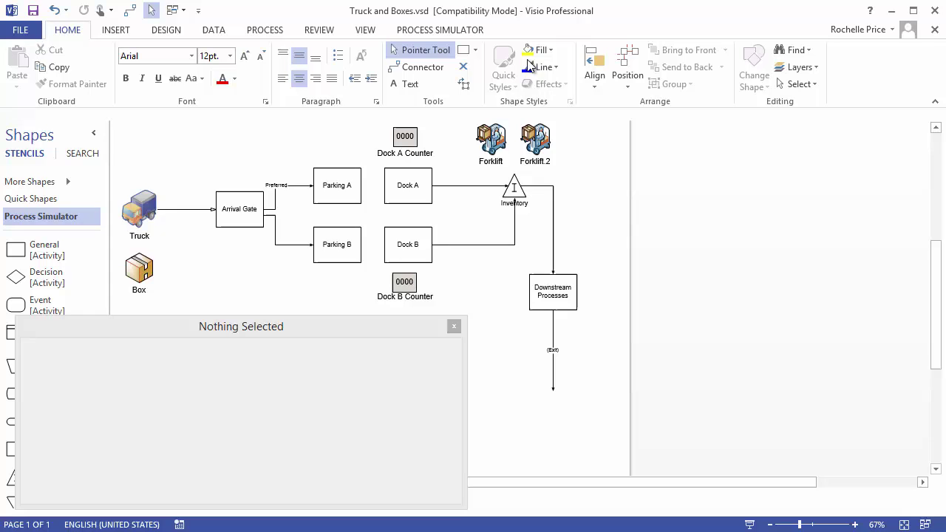
pyautogui.click(478, 32)
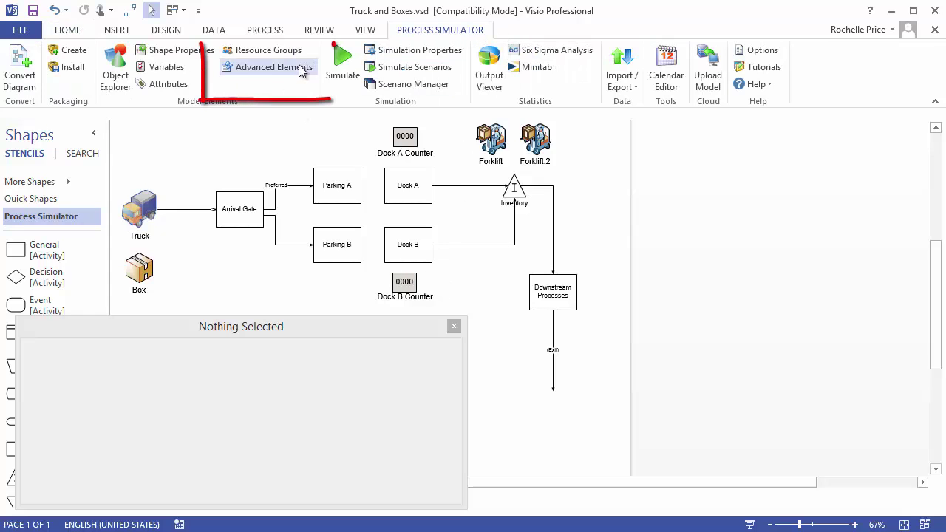
pyautogui.click(247, 68)
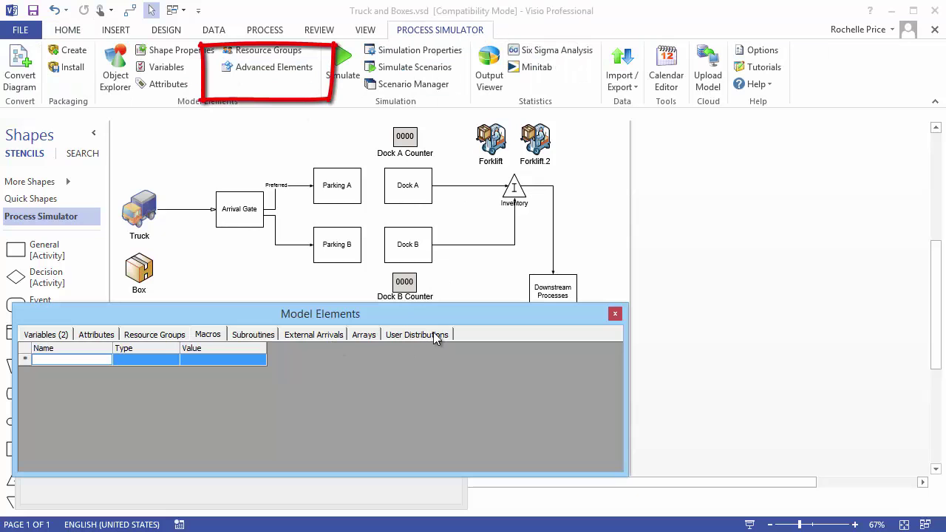
# Add a new user distribution named dLookupTable.
pyautogui.click(434, 336)
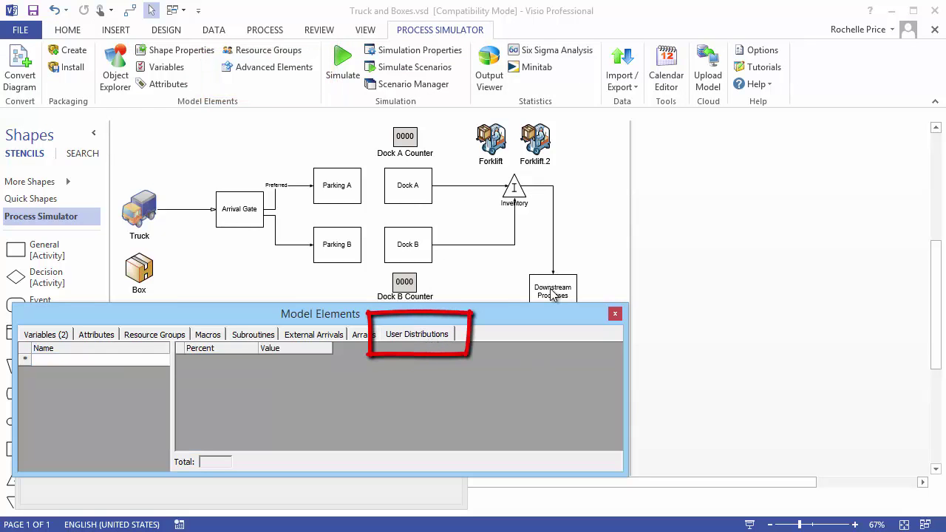
pyautogui.moveTo(528, 313); pyautogui.dragTo(564, 141)
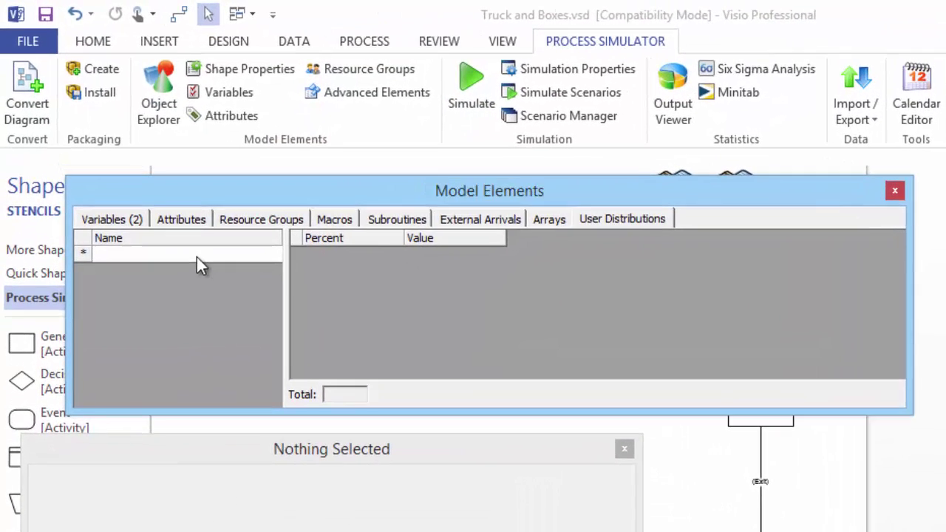
pyautogui.click(200, 260)
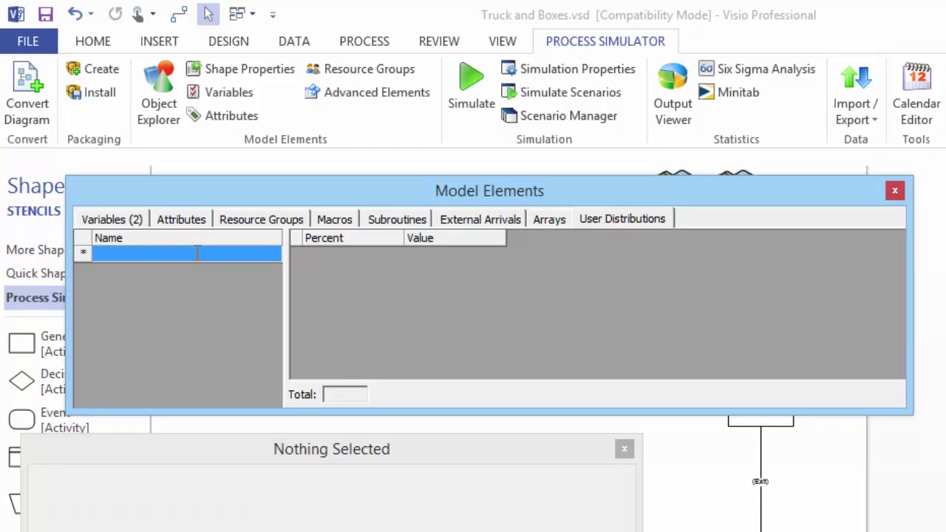
pyautogui.write('dLookupT')
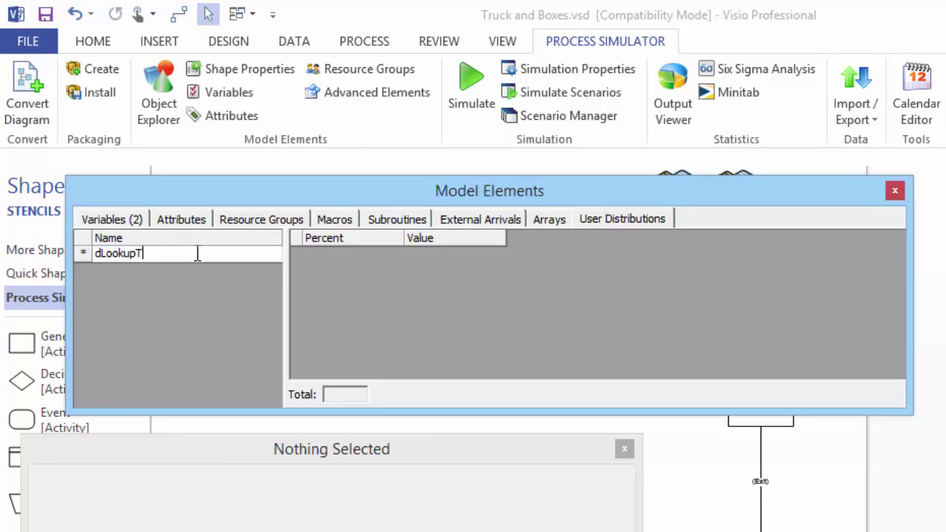
pyautogui.write('able')
pyautogui.click(328, 264)
# Enter dLookupTable rows: 60 percent gives value 1, 40 percent gives value 2.
pyautogui.click(325, 254)
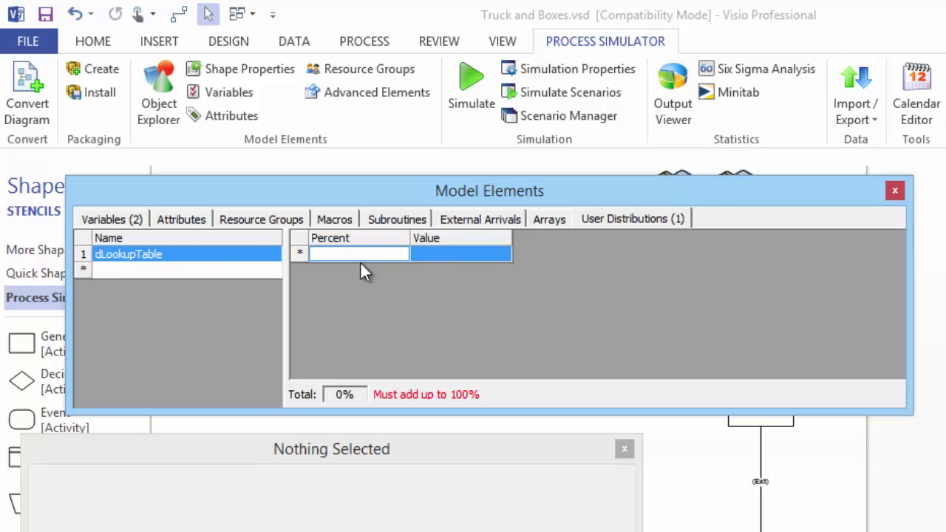
pyautogui.write('60')
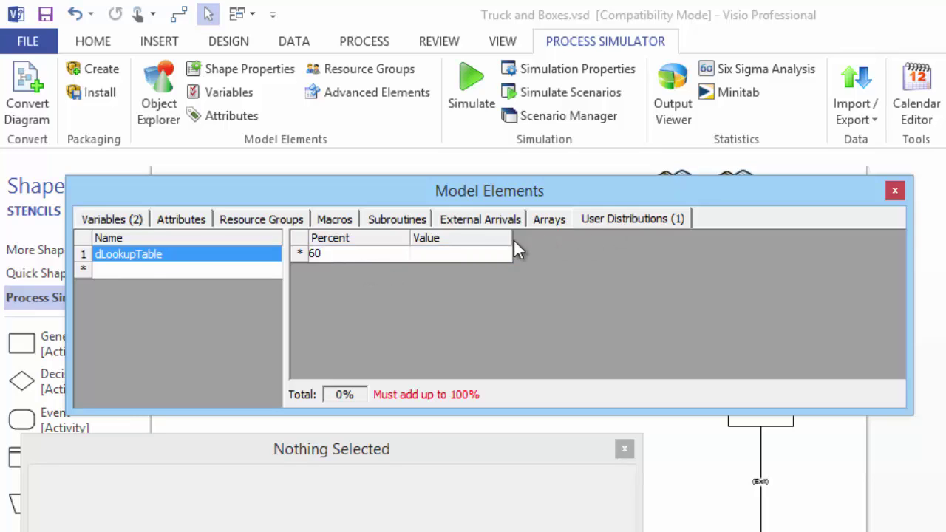
pyautogui.click(476, 255)
pyautogui.write('1')
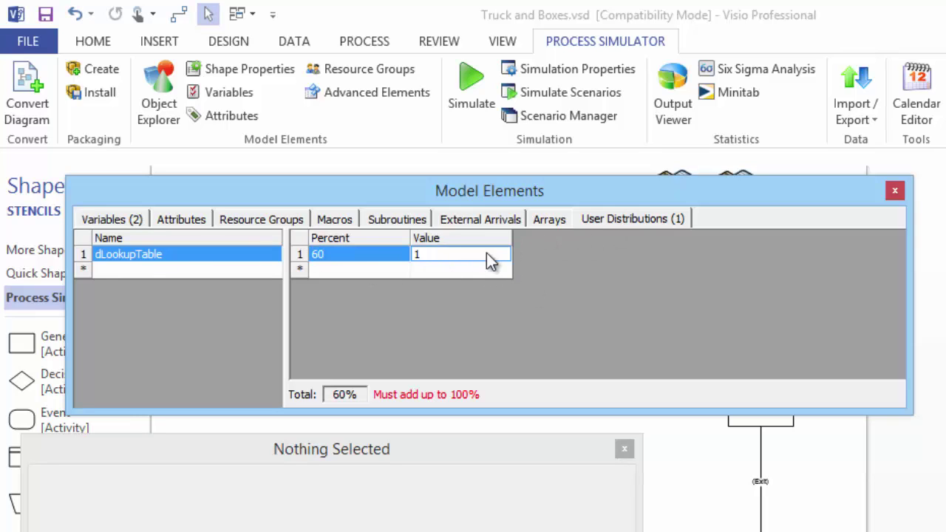
pyautogui.click(342, 271)
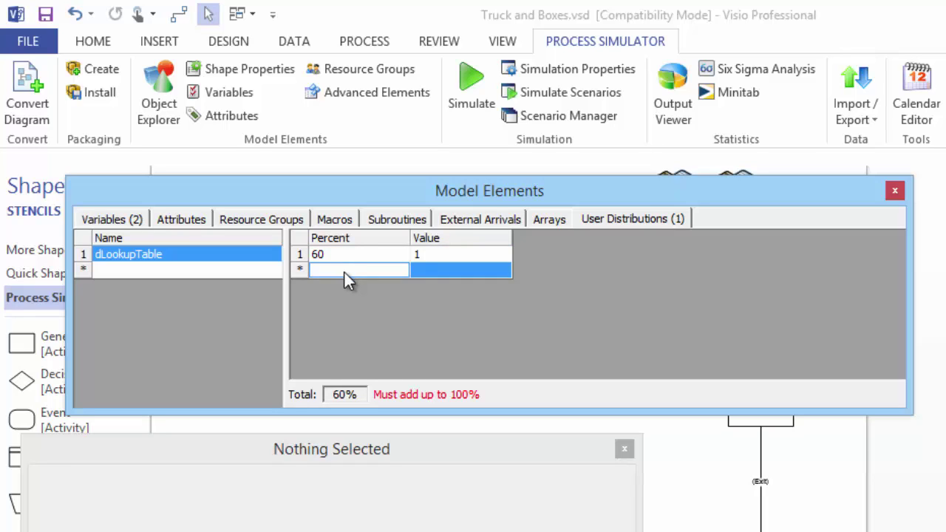
pyautogui.write('40')
pyautogui.click(493, 270)
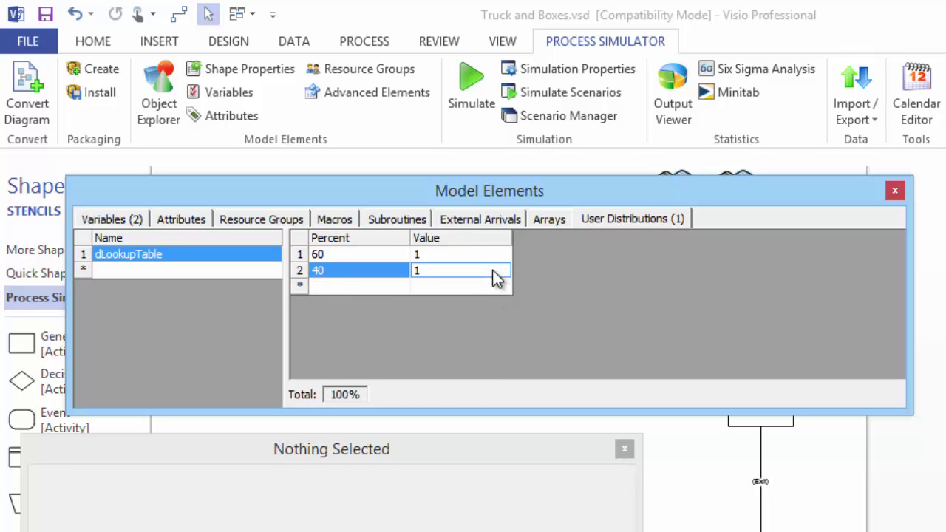
pyautogui.press('BackSpace')
pyautogui.write('2')
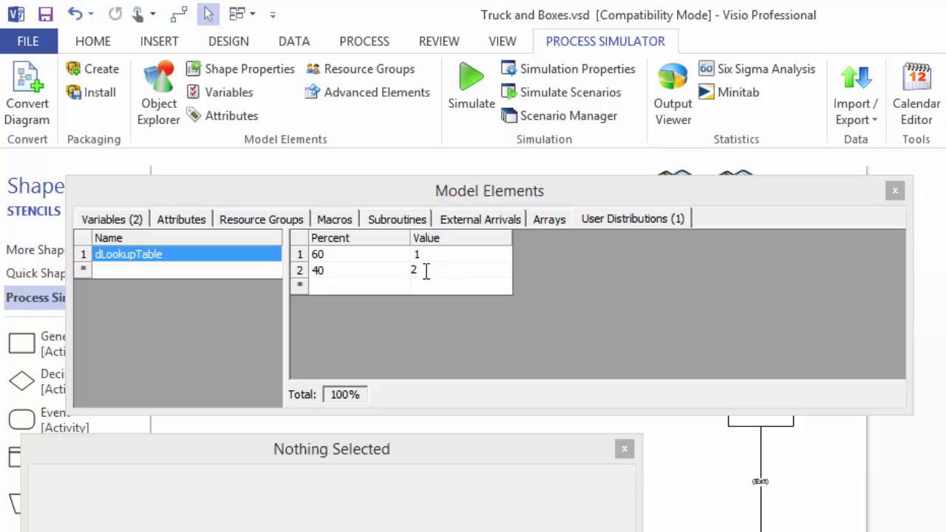
# Change dLookupTable to 60/25/15 percent giving values 1, 2 and 3.
pyautogui.click(352, 270)
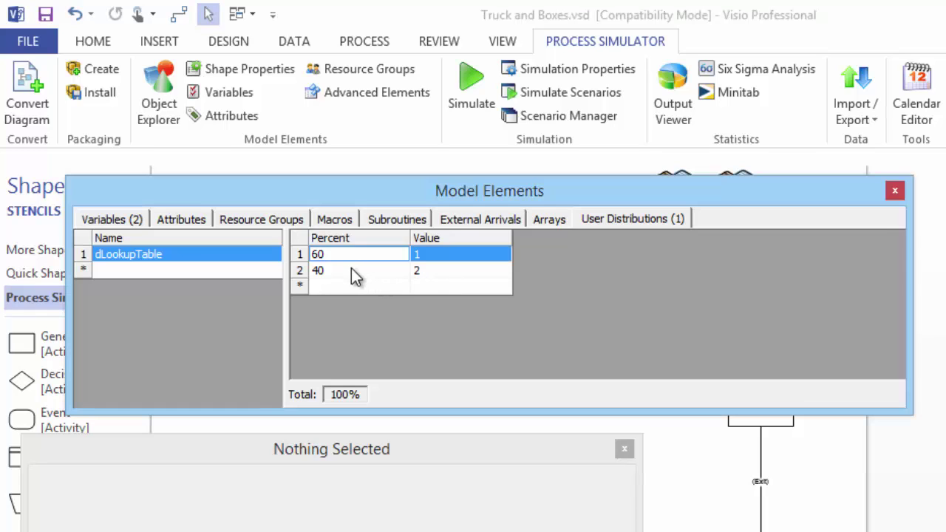
pyautogui.click(352, 271)
pyautogui.write('25')
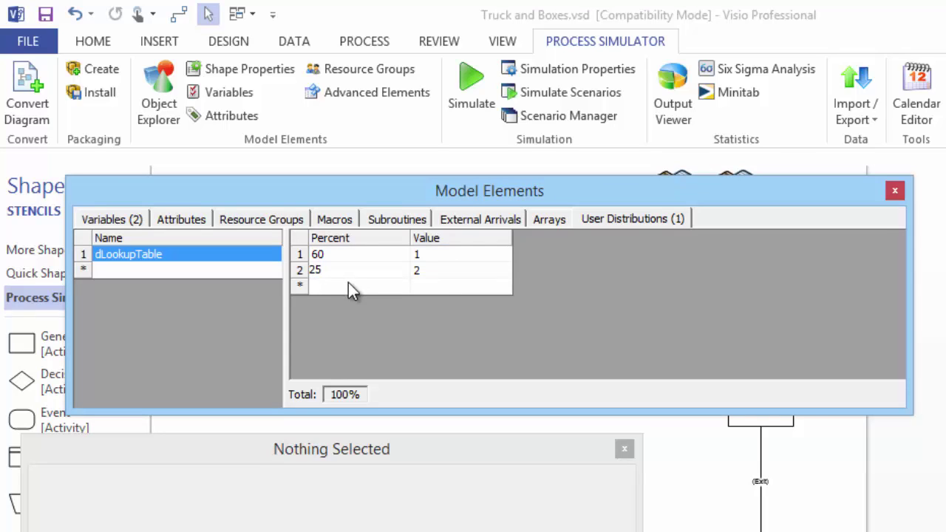
pyautogui.press('Tab')
pyautogui.press('Tab')
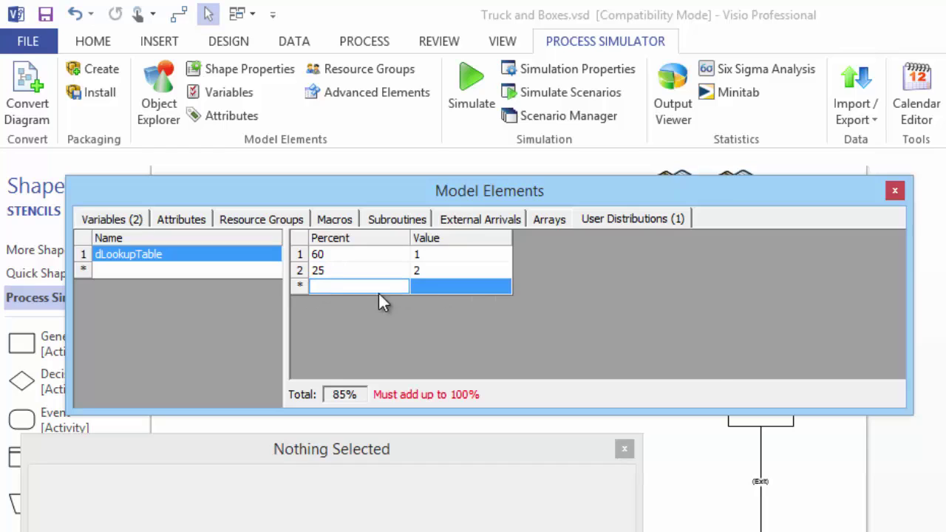
pyautogui.write('15')
pyautogui.press('Tab')
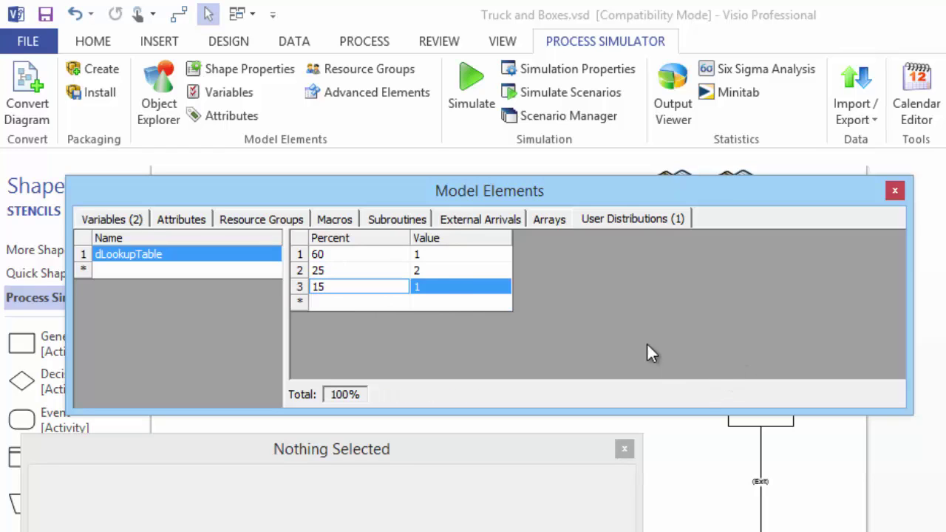
pyautogui.click(456, 284)
pyautogui.write('3')
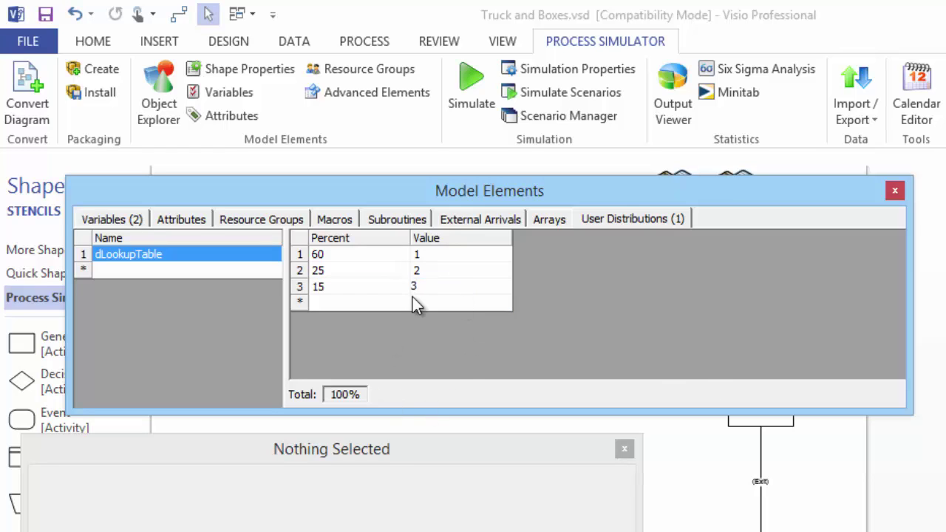
pyautogui.click(426, 270)
pyautogui.click(478, 300)
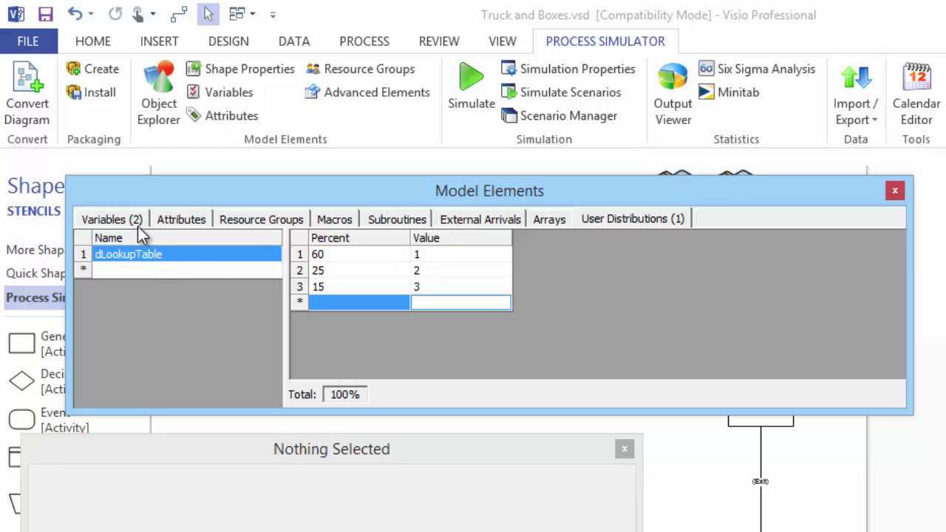
pyautogui.click(178, 262)
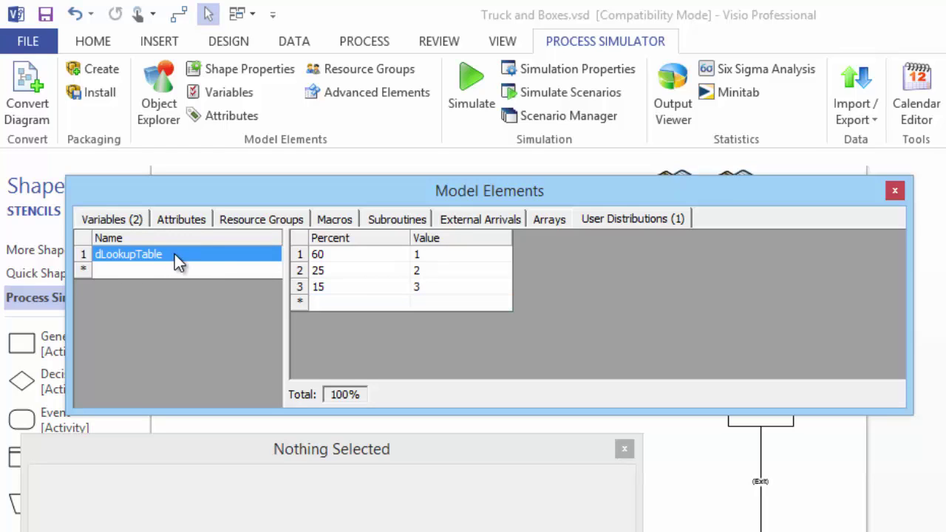
# Create a new attribute named aJobType.
pyautogui.click(173, 221)
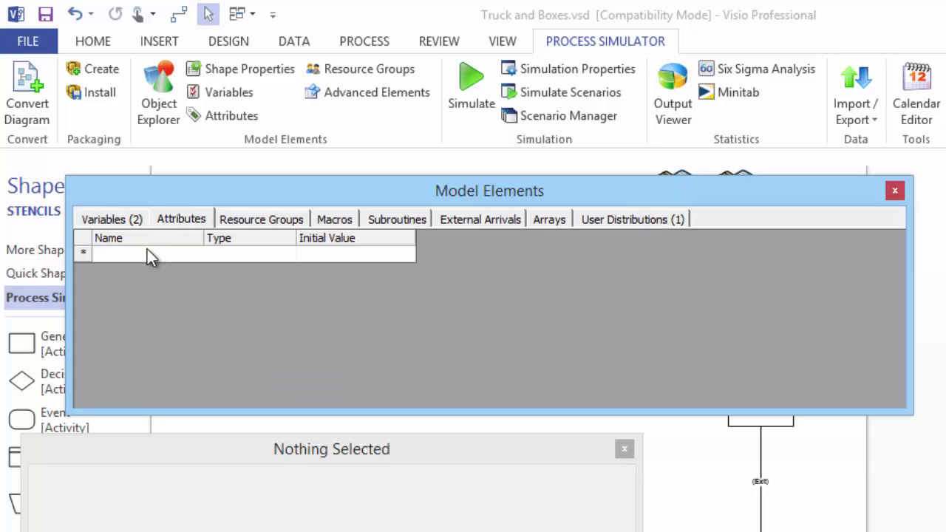
pyautogui.click(148, 255)
pyautogui.write('aJobT')
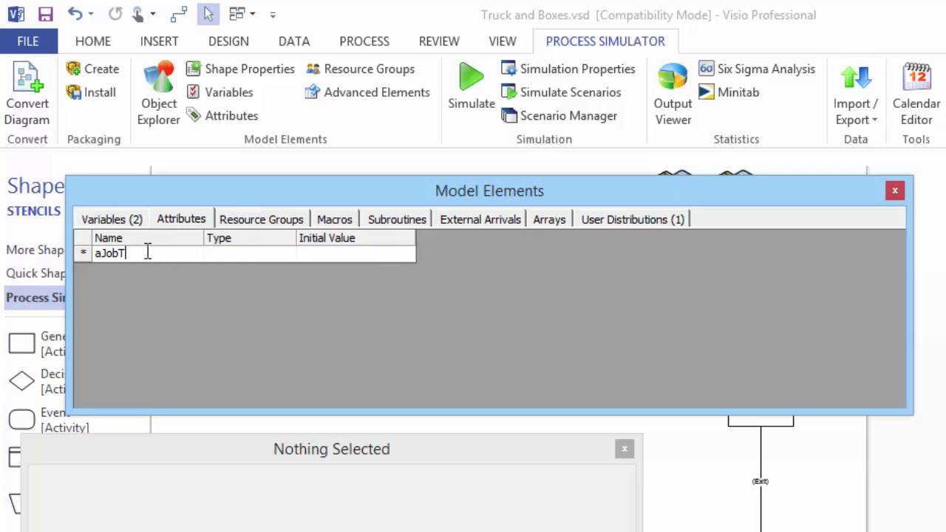
pyautogui.write('ype')
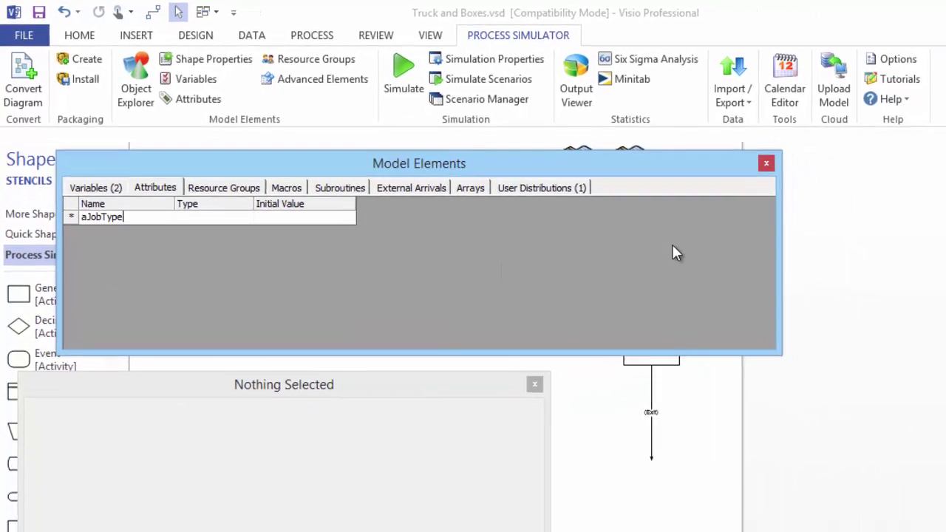
pyautogui.press('Return')
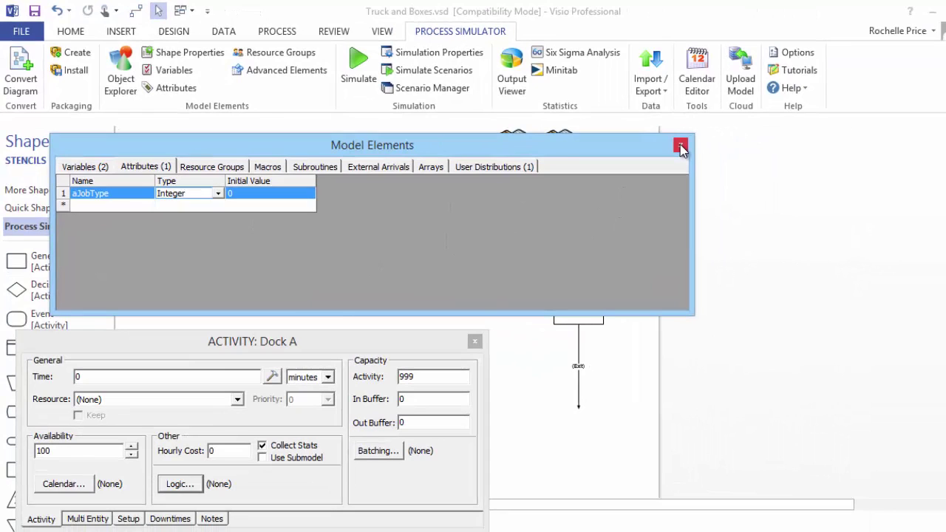
# Use the logic builder to add the assignment aJobType = dLookupTable() to Dock A.
pyautogui.click(681, 146)
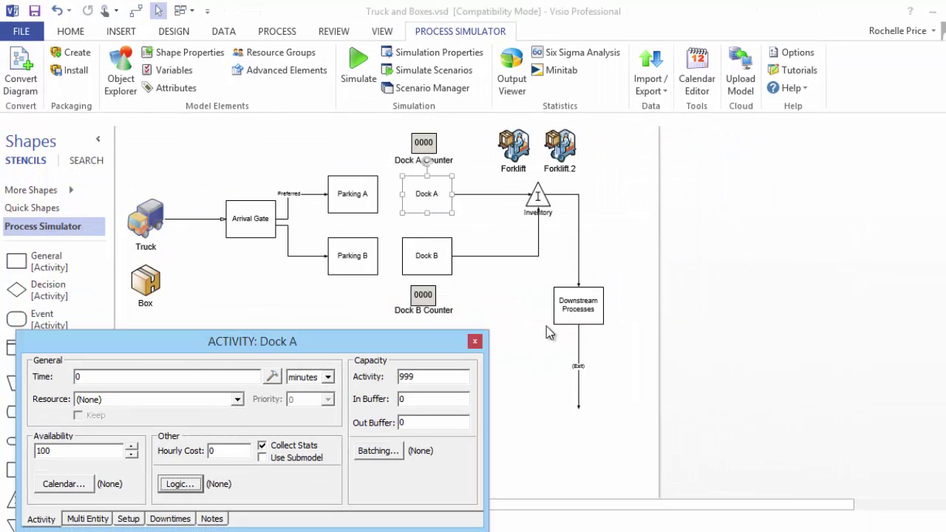
pyautogui.click(183, 485)
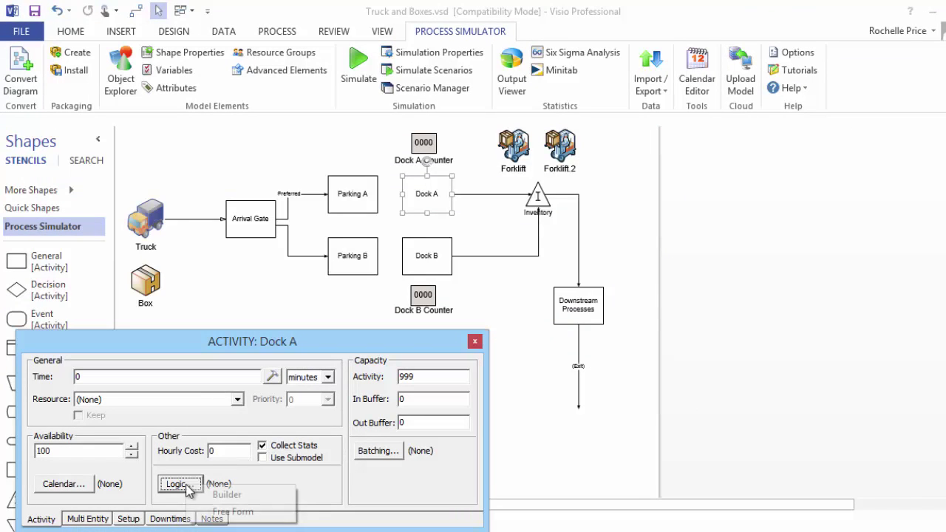
pyautogui.click(232, 500)
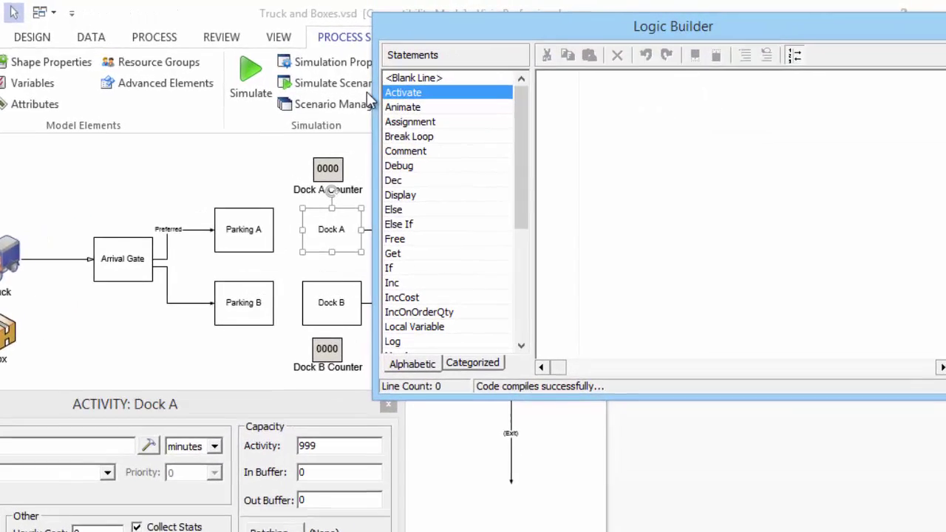
pyautogui.doubleClick(434, 122)
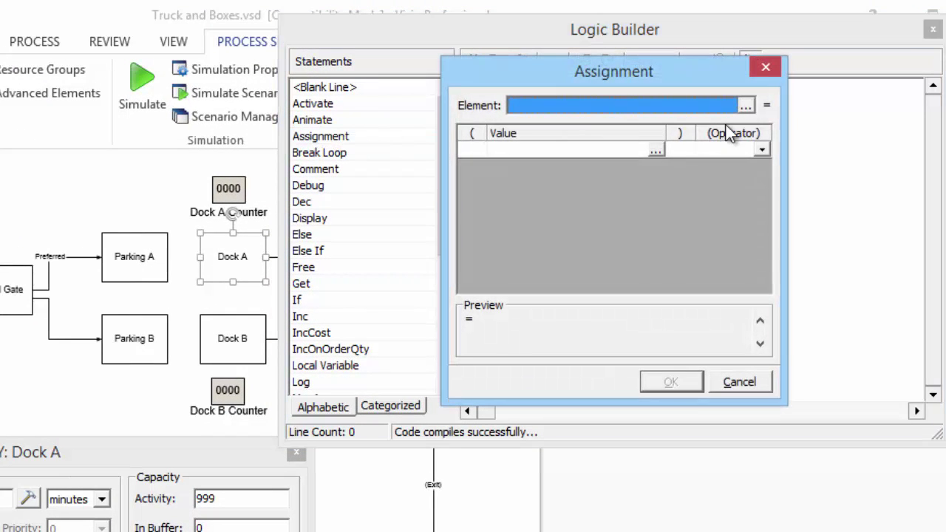
pyautogui.click(746, 105)
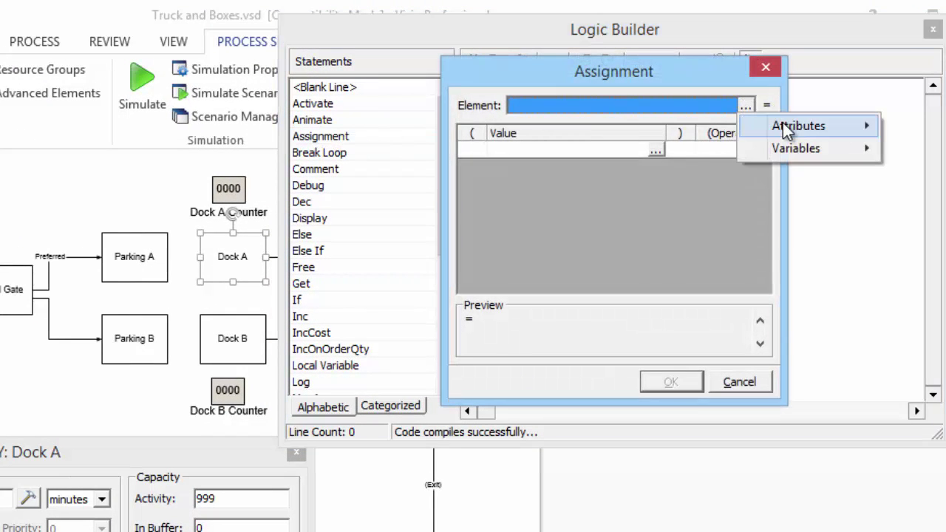
pyautogui.moveTo(783, 124)
pyautogui.click(661, 127)
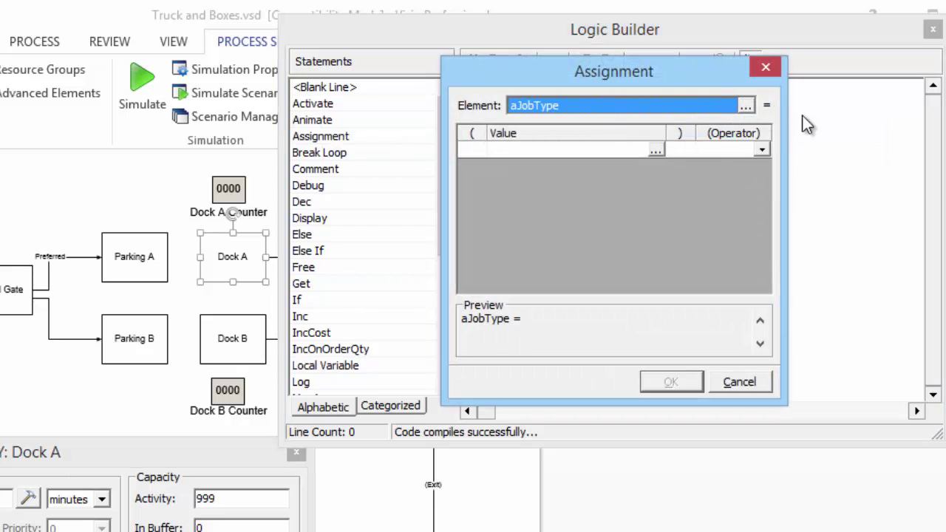
pyautogui.click(656, 147)
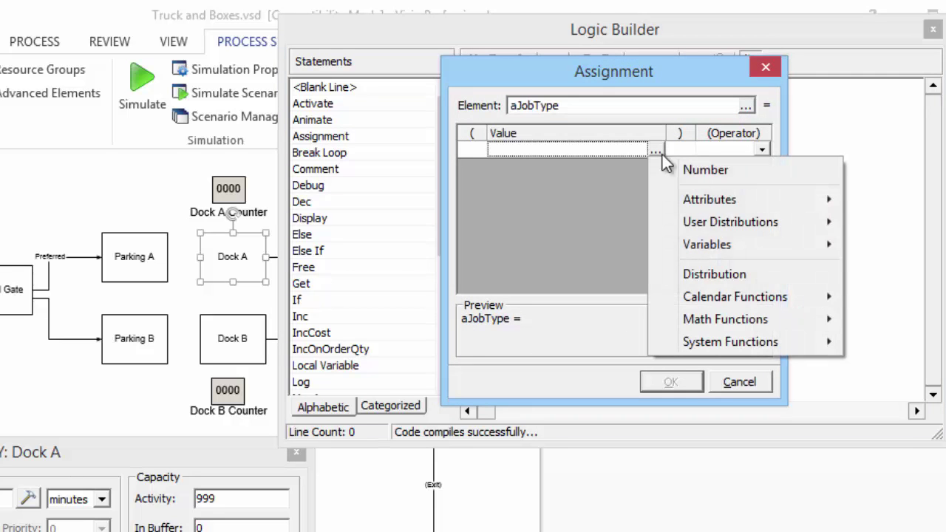
pyautogui.moveTo(724, 222)
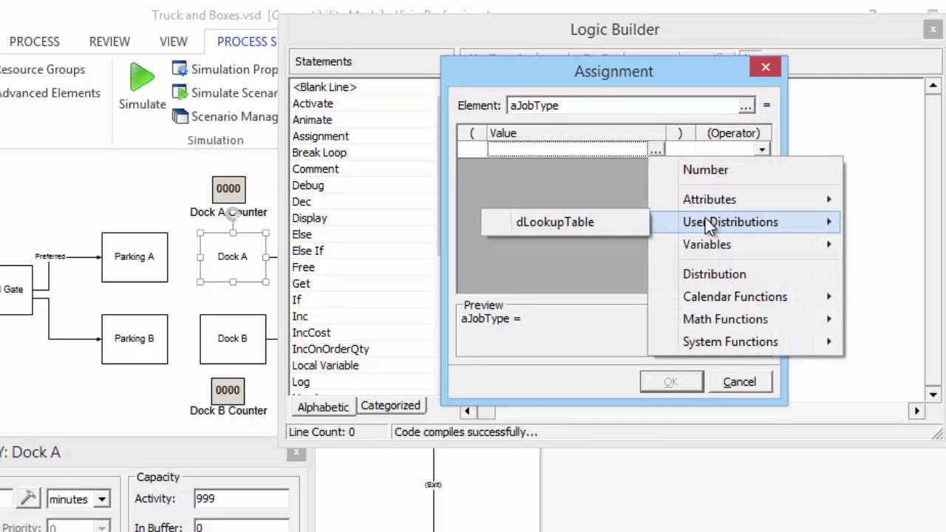
pyautogui.click(552, 226)
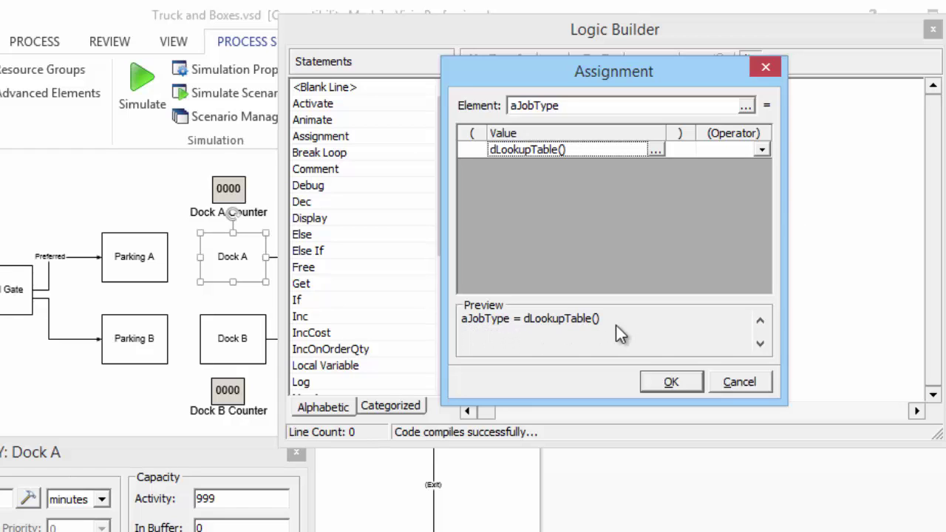
pyautogui.click(676, 382)
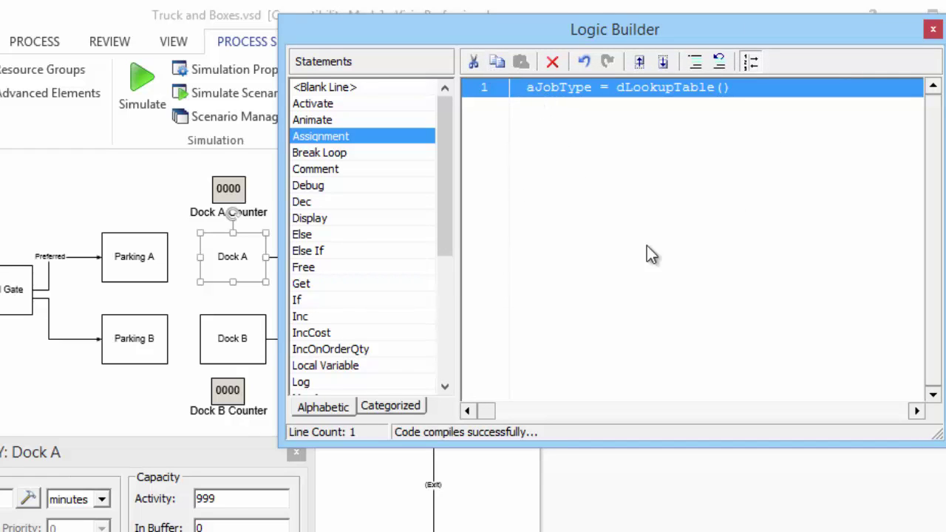
pyautogui.click(933, 29)
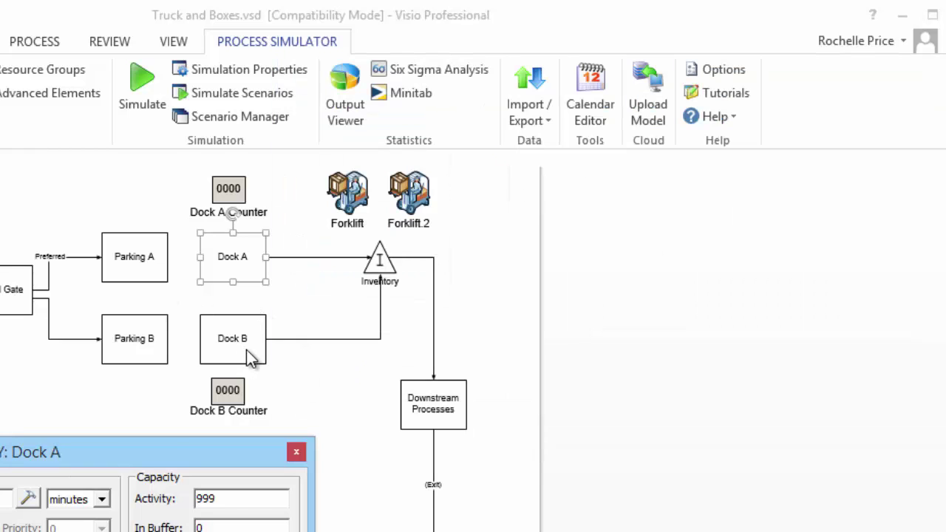
# Write Dock B's free-form logic aJobType = dLookupTable() and close its properties.
pyautogui.click(239, 349)
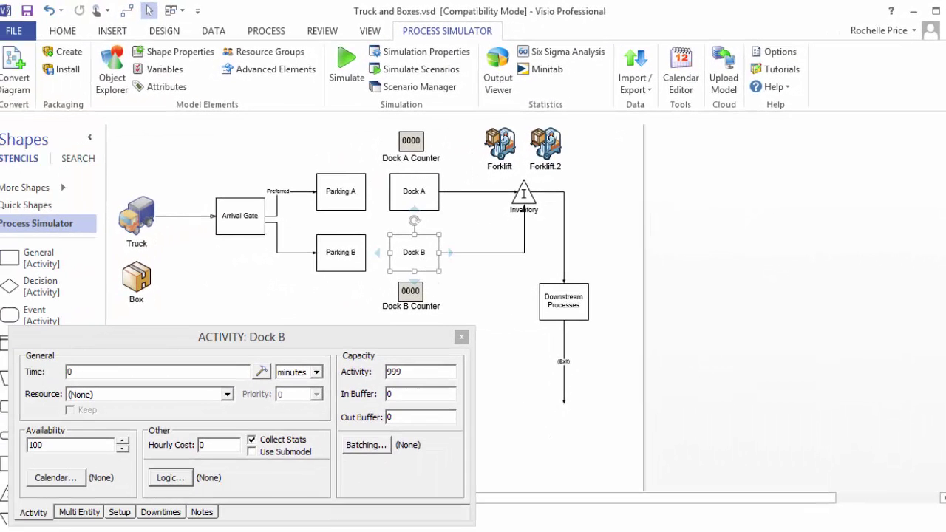
pyautogui.click(167, 478)
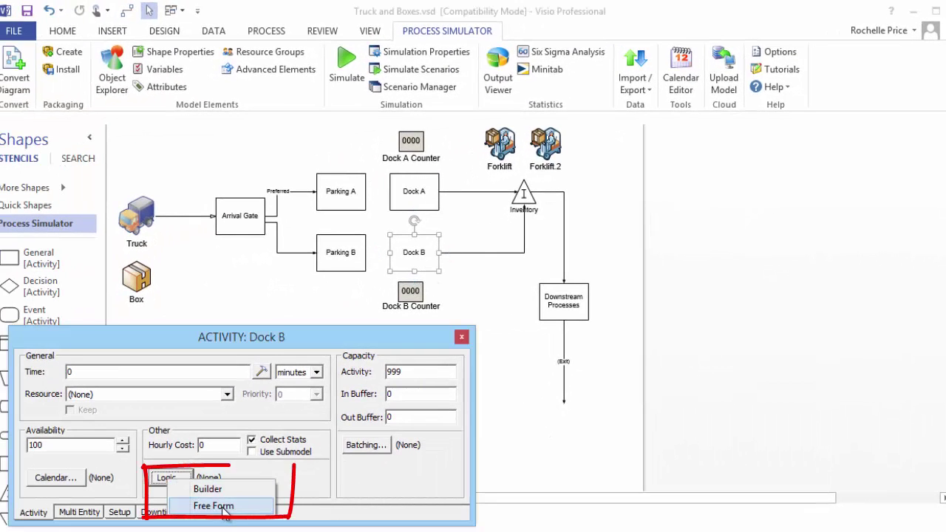
pyautogui.click(211, 506)
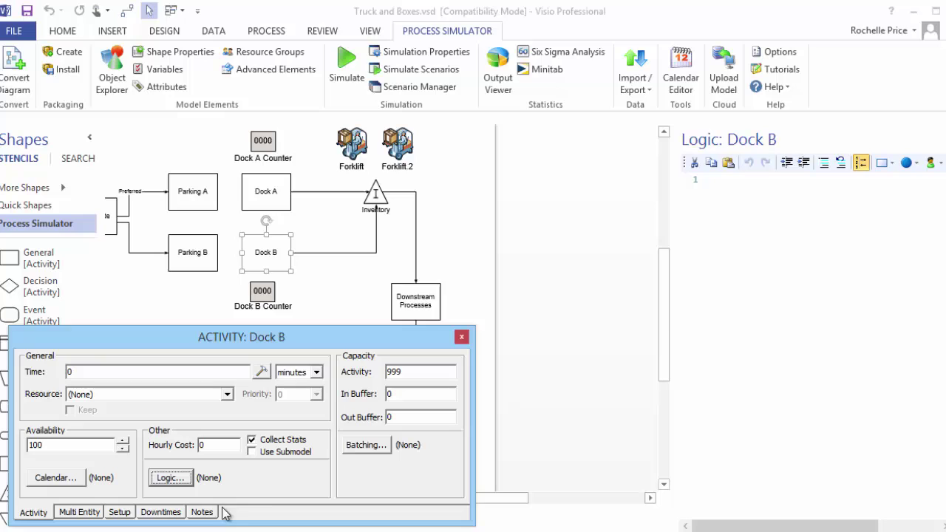
pyautogui.click(724, 182)
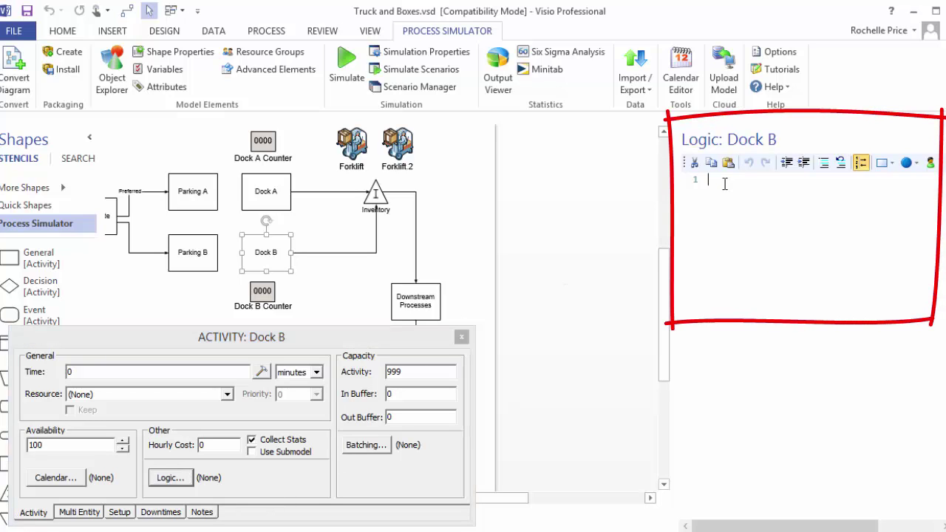
pyautogui.write('ajobType = dLookupTable(')
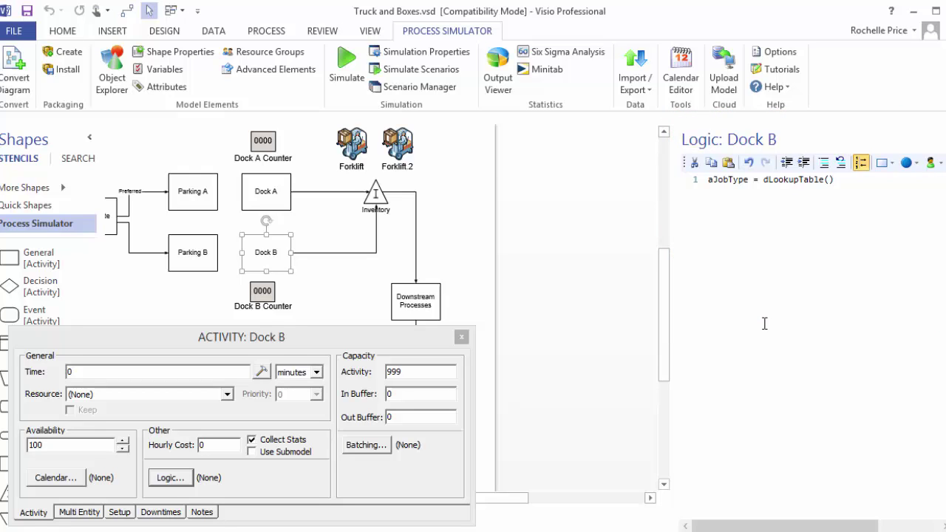
pyautogui.click(461, 338)
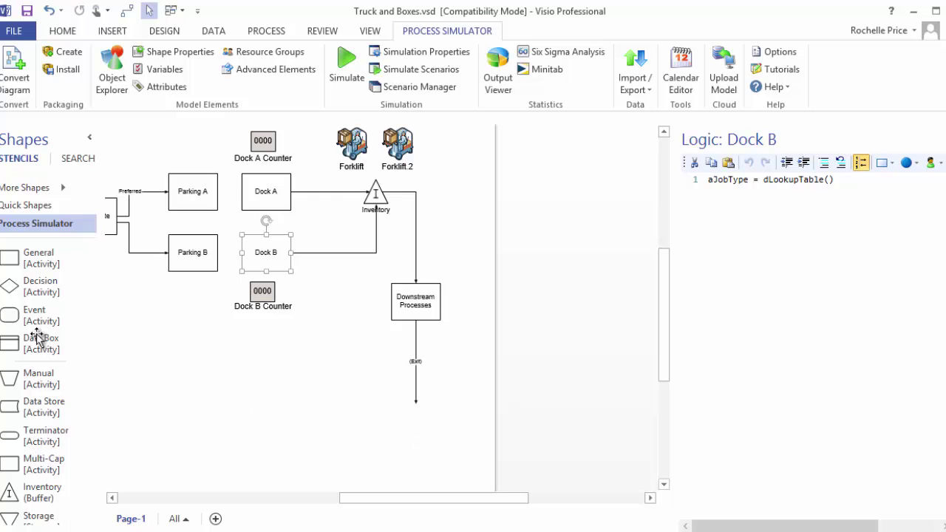
# Add three new activities below Downstream Processes.
pyautogui.moveTo(42, 271); pyautogui.dragTo(359, 395)
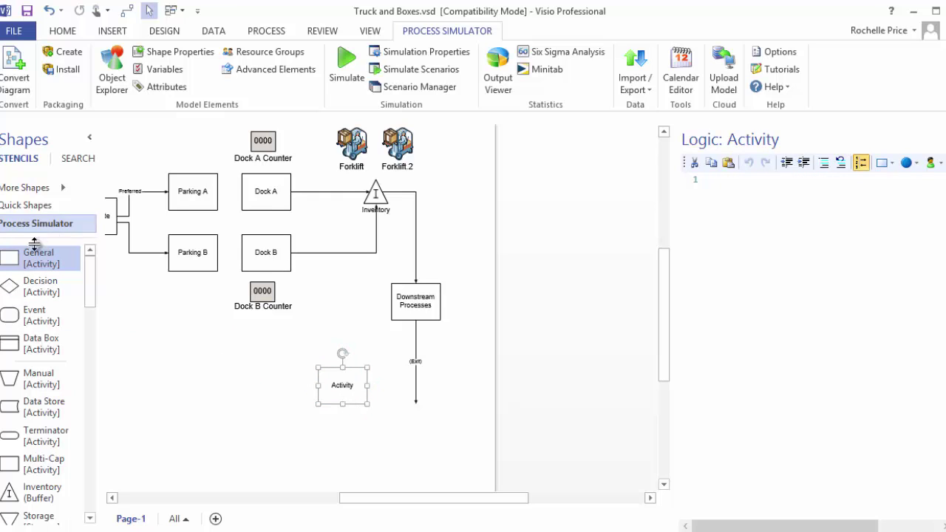
pyautogui.moveTo(32, 251); pyautogui.dragTo(400, 447)
pyautogui.moveTo(31, 255); pyautogui.dragTo(340, 365)
# Make the route into Activity conditional on aJobType = 1.
pyautogui.click(416, 399)
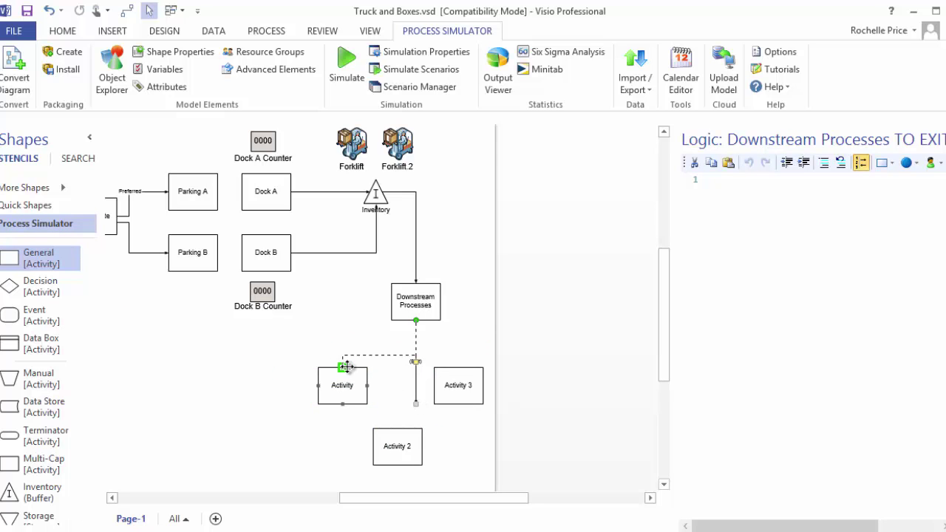
pyautogui.rightClick(395, 356)
pyautogui.click(474, 23)
pyautogui.click(451, 372)
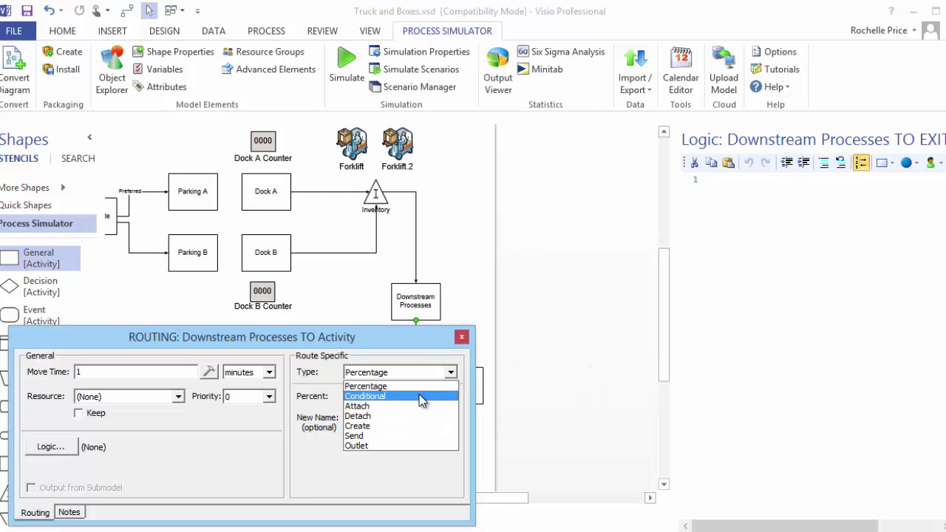
pyautogui.click(414, 397)
pyautogui.click(417, 400)
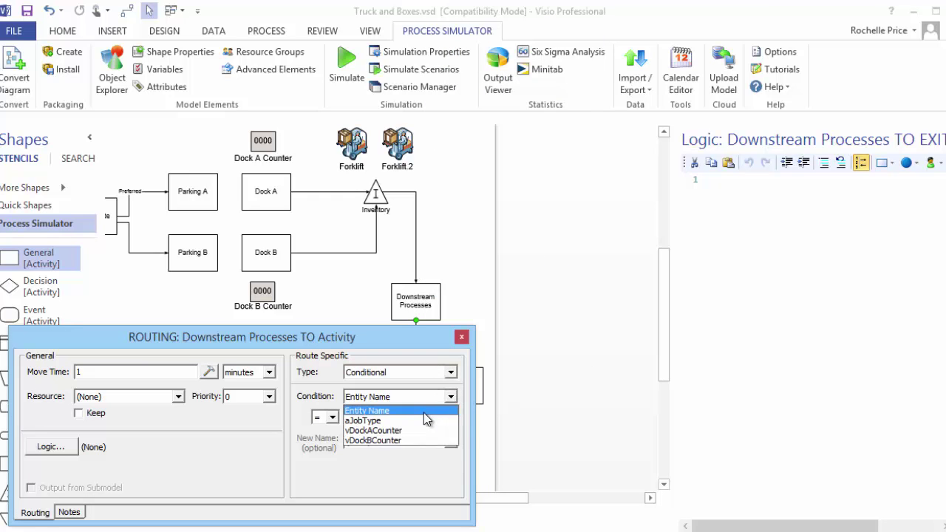
pyautogui.click(416, 420)
pyautogui.doubleClick(416, 420)
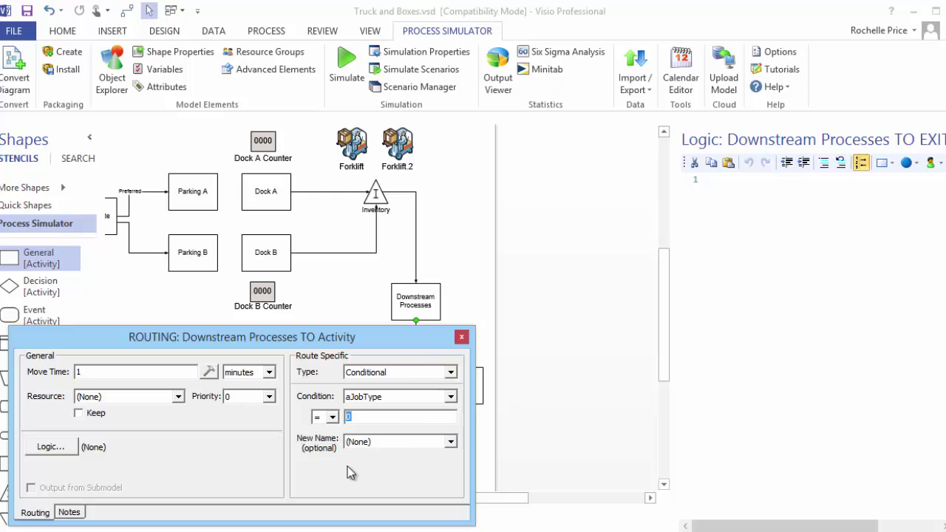
pyautogui.write('1')
# Connect Downstream Processes to Activity 2 and Activity 3.
pyautogui.moveTo(351, 337); pyautogui.dragTo(362, 63)
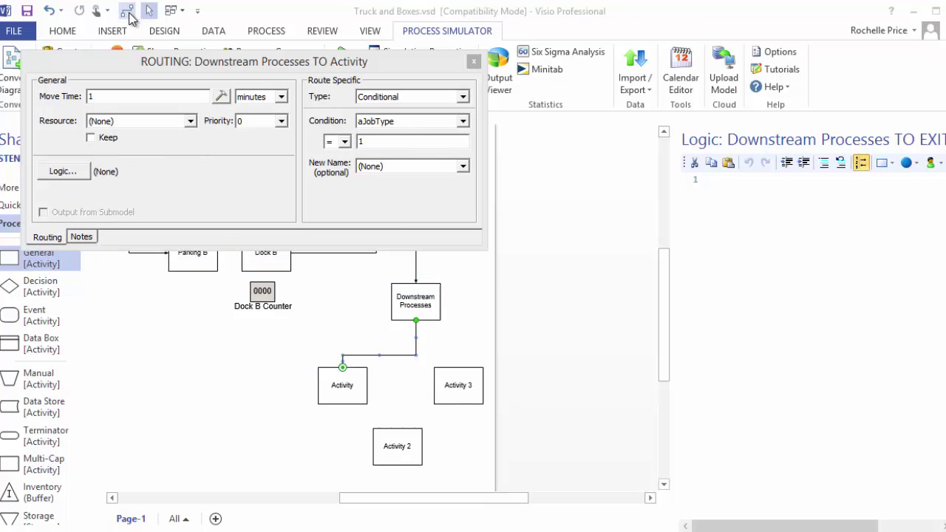
pyautogui.click(128, 14)
pyautogui.moveTo(416, 307); pyautogui.dragTo(399, 428)
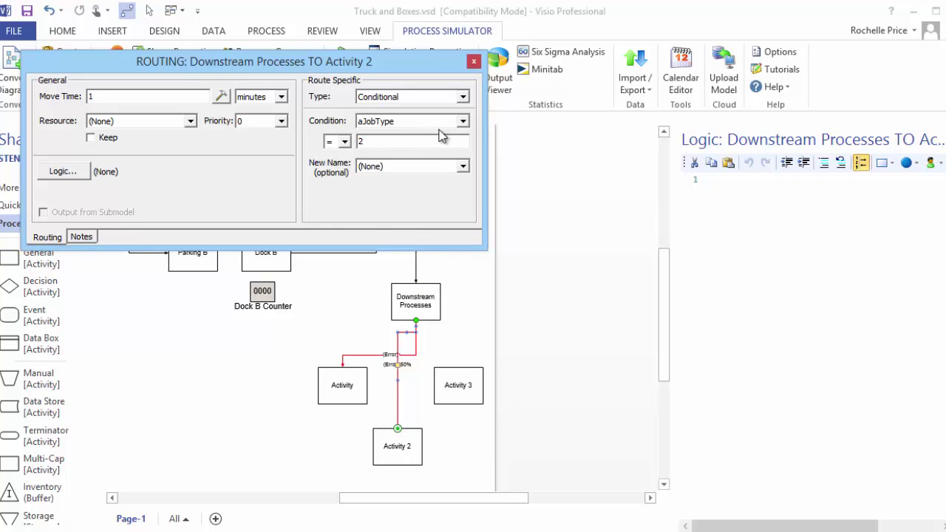
pyautogui.click(442, 303)
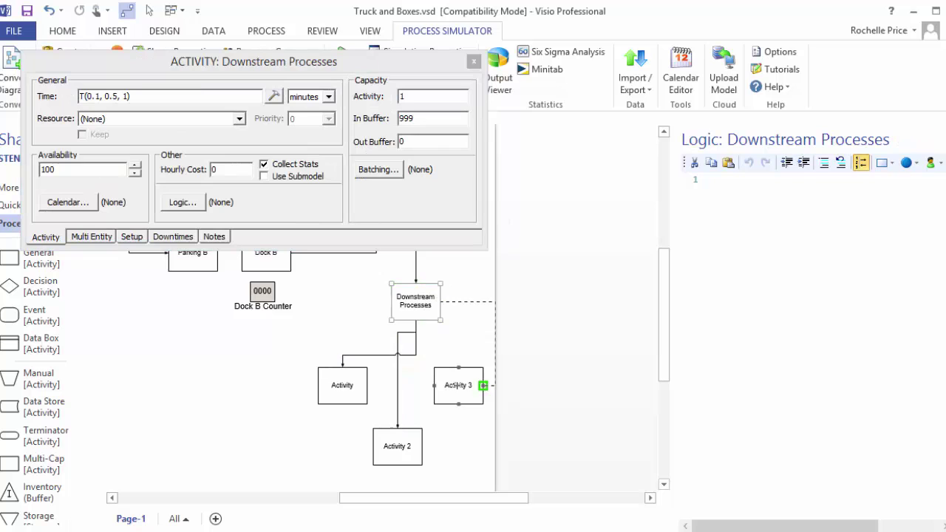
pyautogui.moveTo(458, 385); pyautogui.dragTo(459, 369)
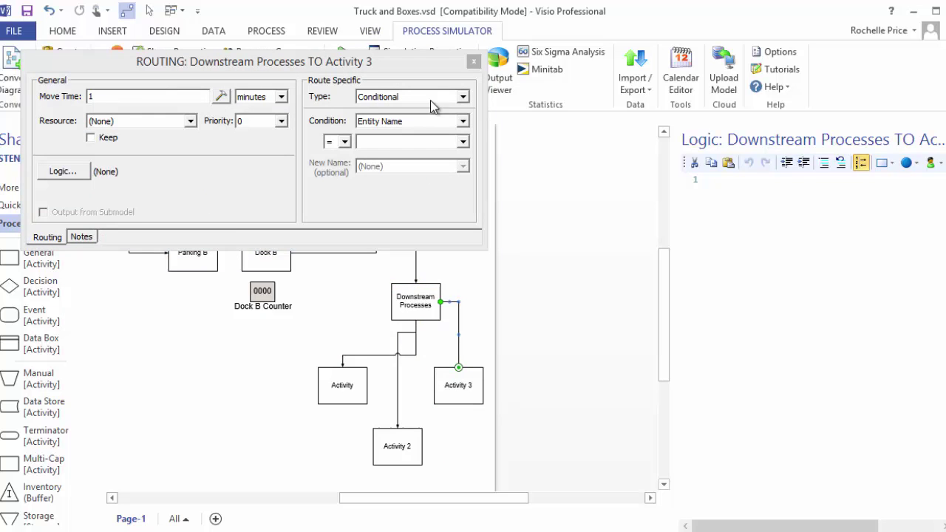
# Set the Activity 3 route's condition to aJobType = 3.
pyautogui.click(451, 122)
pyautogui.click(440, 141)
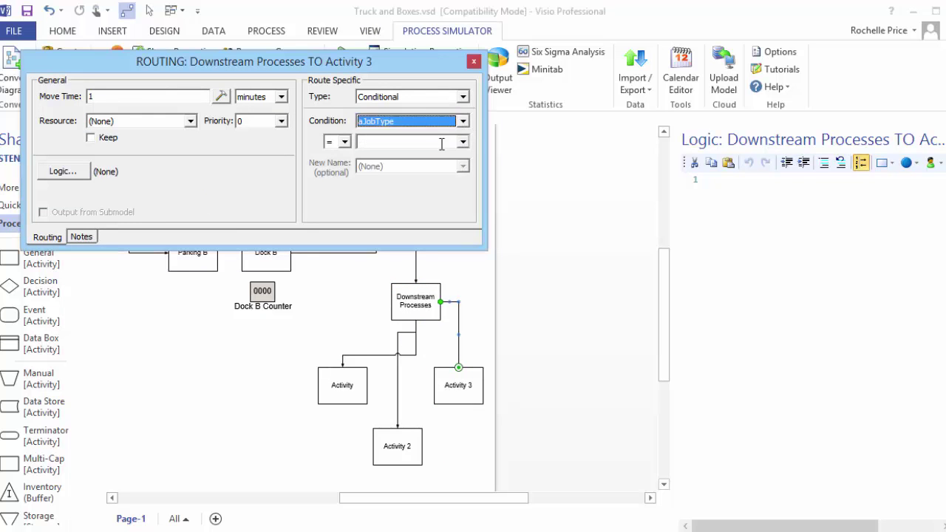
pyautogui.click(394, 145)
pyautogui.write('3')
pyautogui.press('Tab')
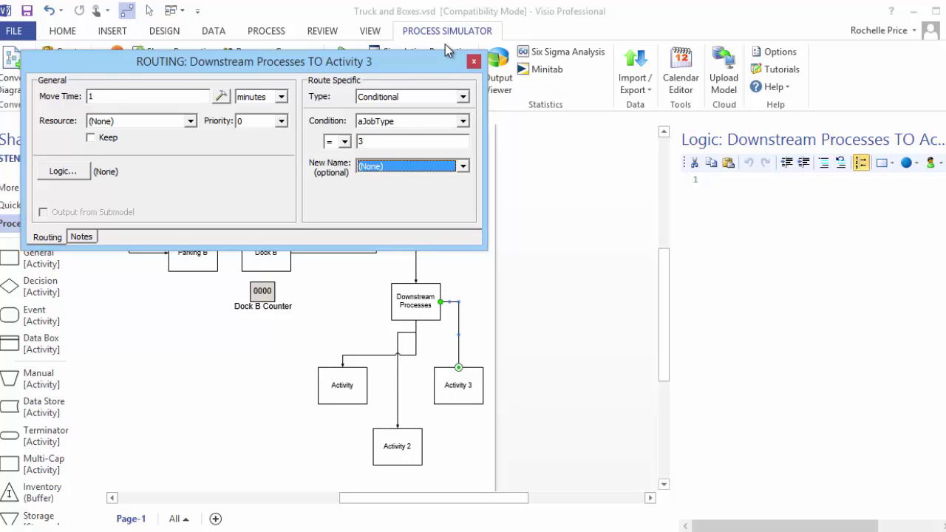
pyautogui.click(474, 62)
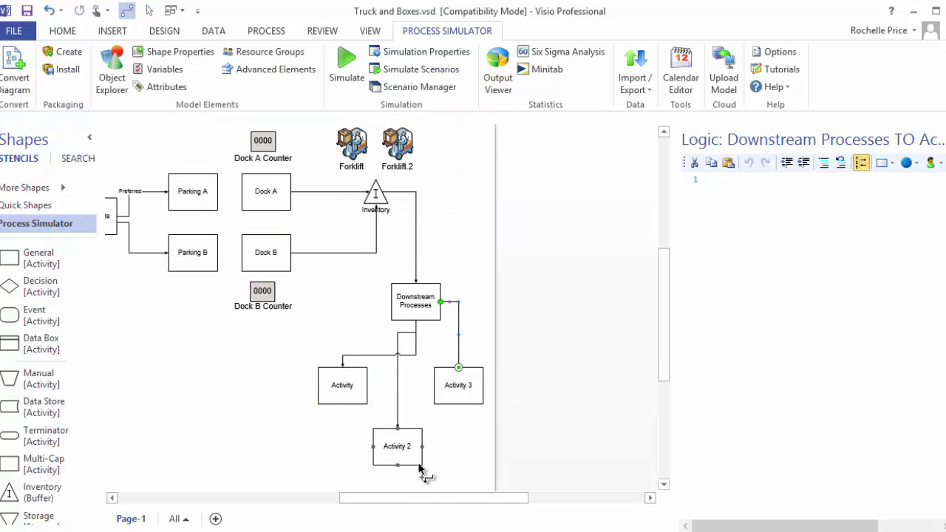
# Set the processing time of Activity 3, Activity 2 and Activity to .5 minute.
pyautogui.click(150, 11)
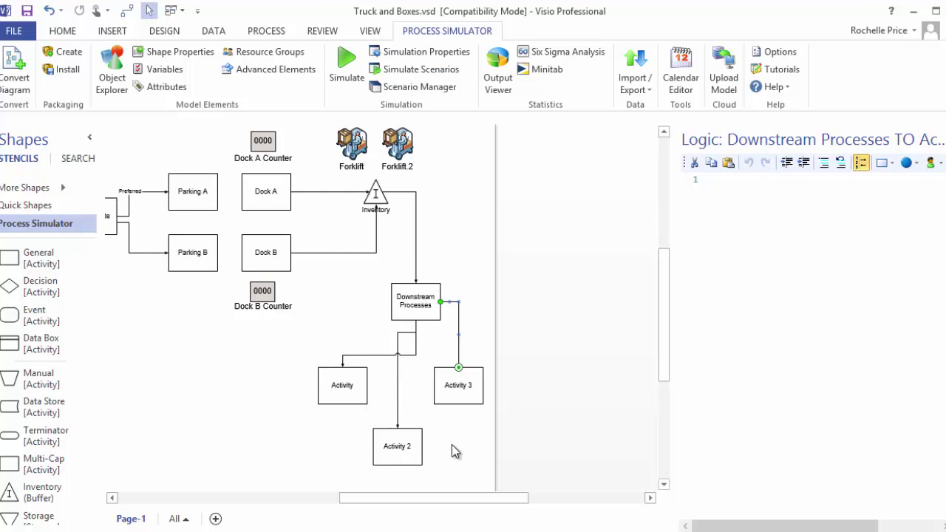
pyautogui.rightClick(459, 396)
pyautogui.click(522, 79)
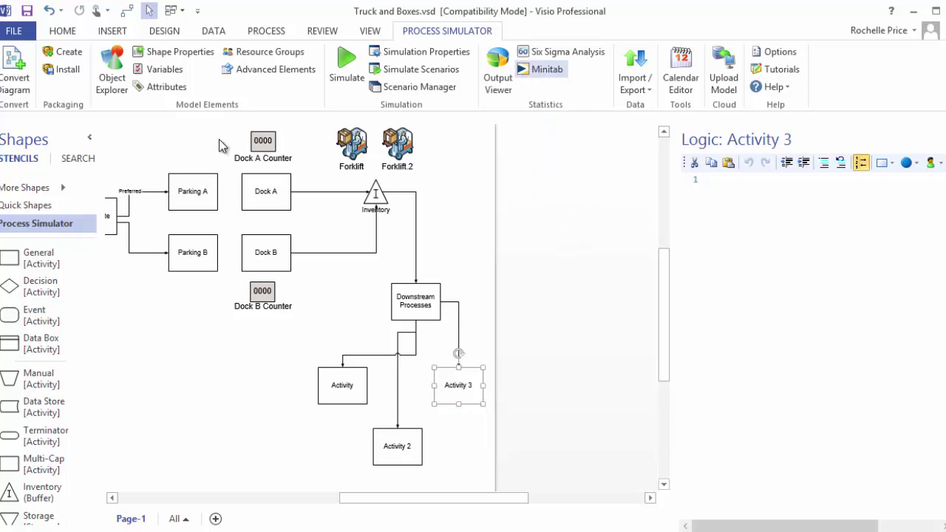
pyautogui.moveTo(149, 96); pyautogui.dragTo(78, 96)
pyautogui.write('.5')
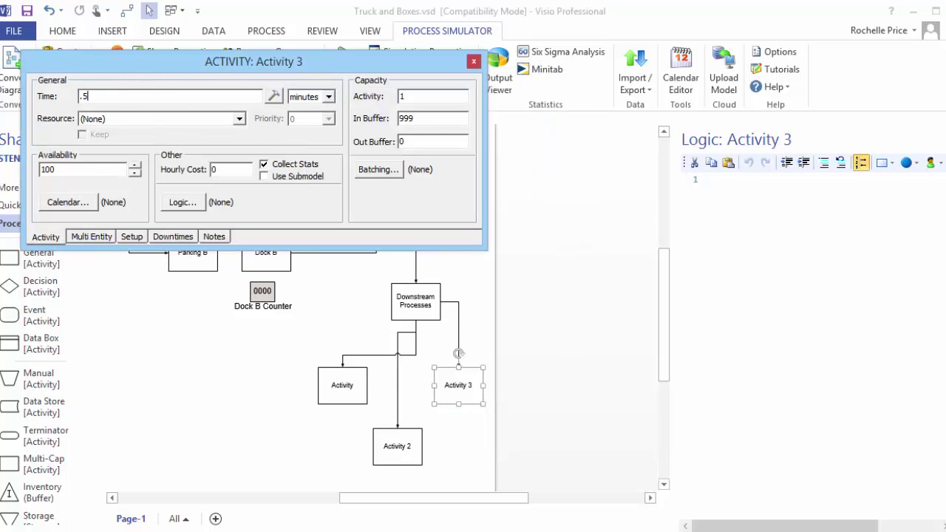
pyautogui.click(397, 446)
pyautogui.write('.5')
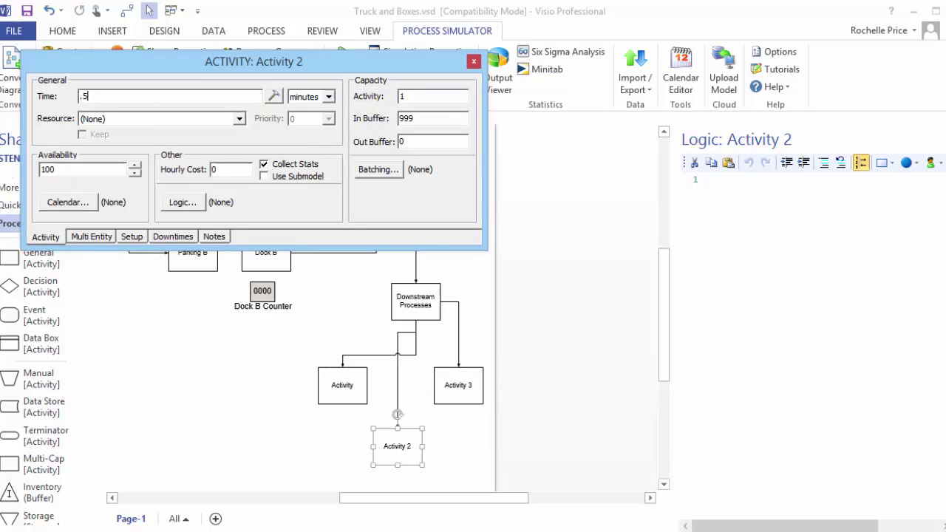
pyautogui.click(340, 392)
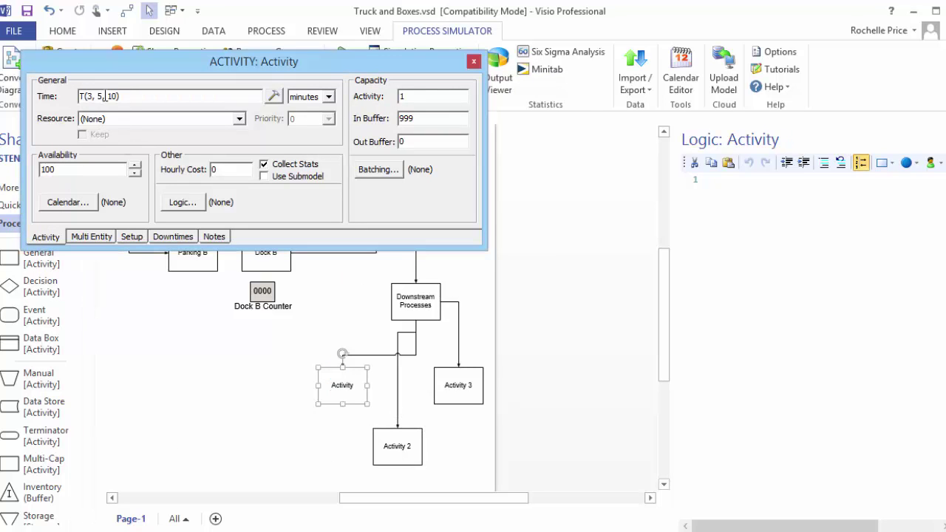
pyautogui.moveTo(122, 97); pyautogui.dragTo(80, 96)
pyautogui.write('.5')
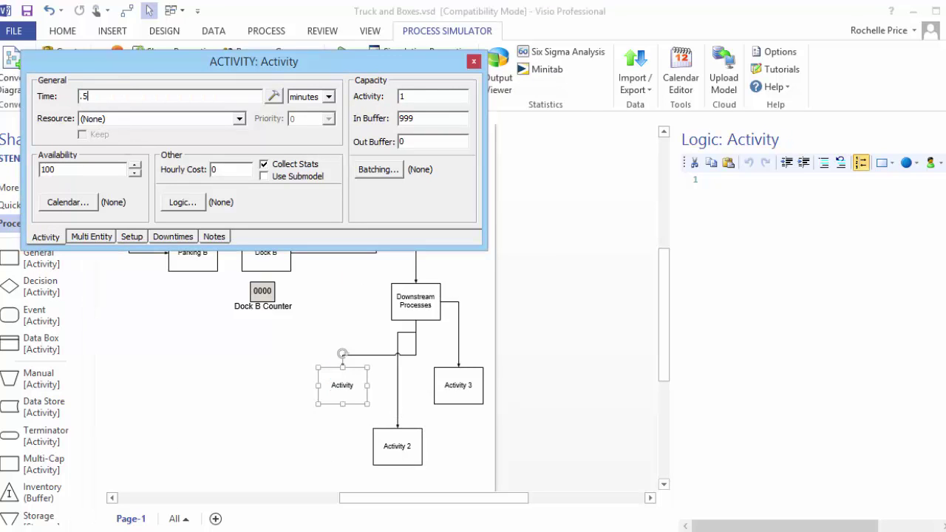
pyautogui.click(474, 61)
# Draw connectors from Activity, Activity 2 and Activity 3 to EXIT.
pyautogui.hotkey('ctrl', '3')
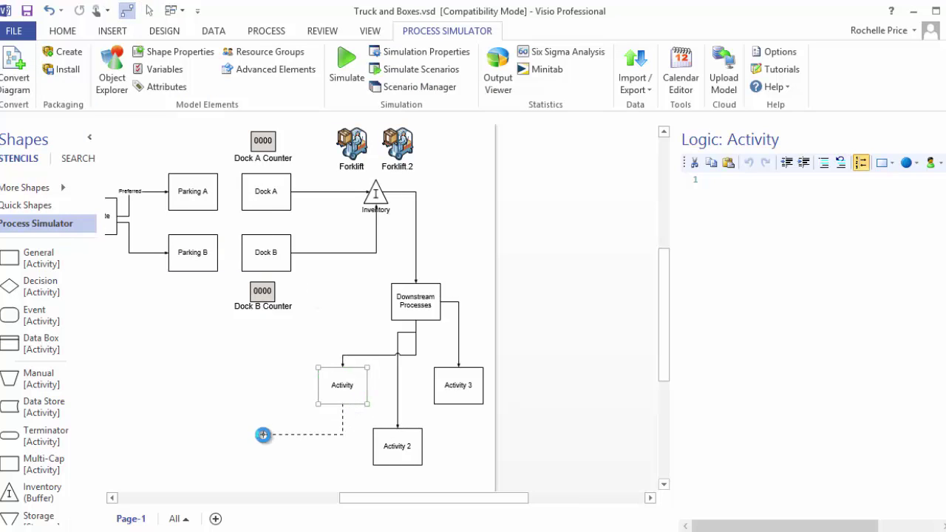
pyautogui.moveTo(343, 404); pyautogui.dragTo(262, 435)
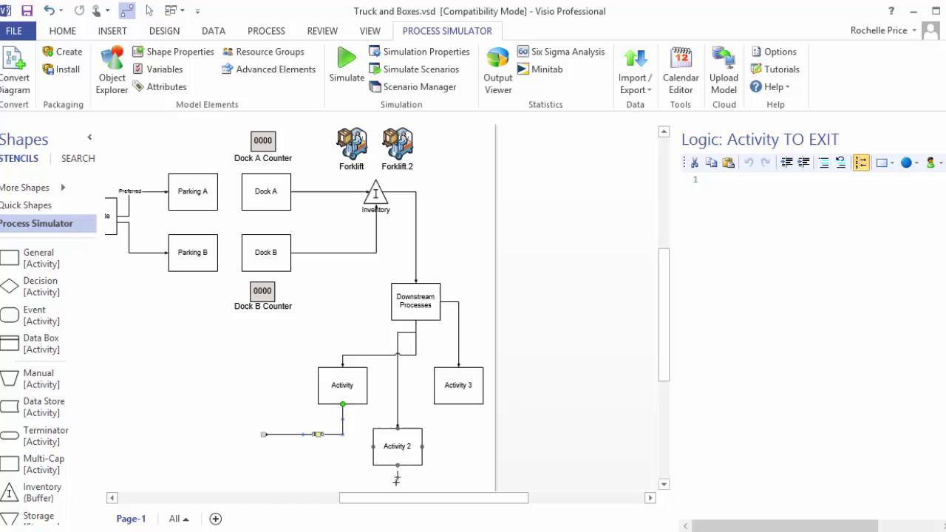
pyautogui.moveTo(397, 466); pyautogui.dragTo(397, 488)
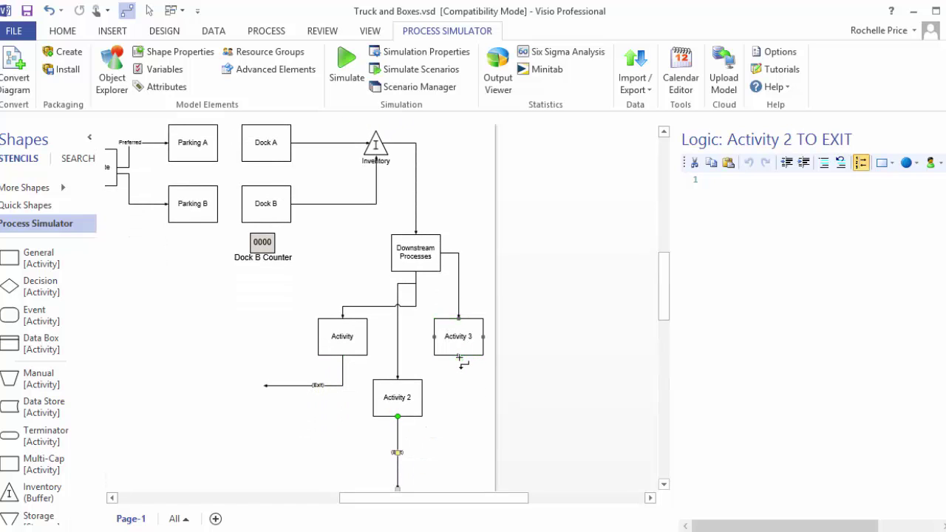
pyautogui.moveTo(516, 395); pyautogui.dragTo(519, 395)
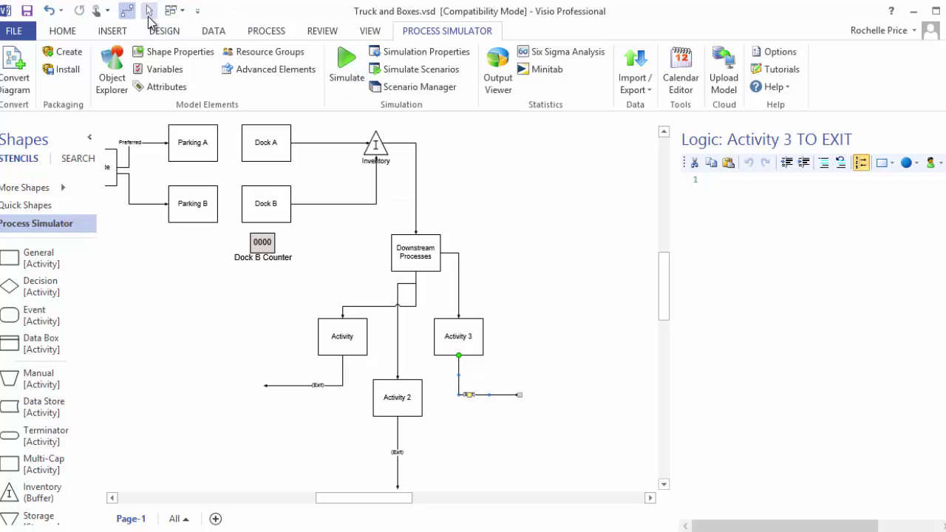
pyautogui.click(148, 10)
# Start the simulation from the Process Simulator ribbon and follow the run.
pyautogui.click(348, 67)
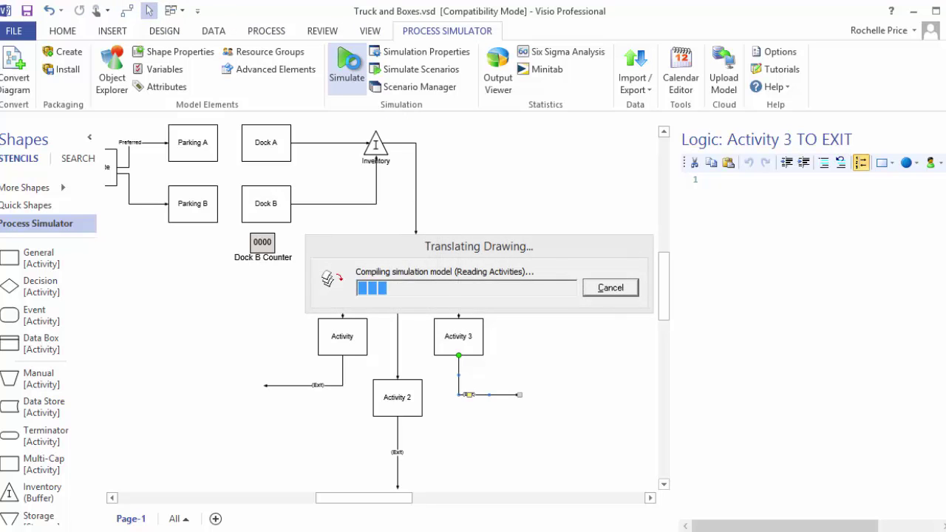
pyautogui.scroll(-5, 623, 273)
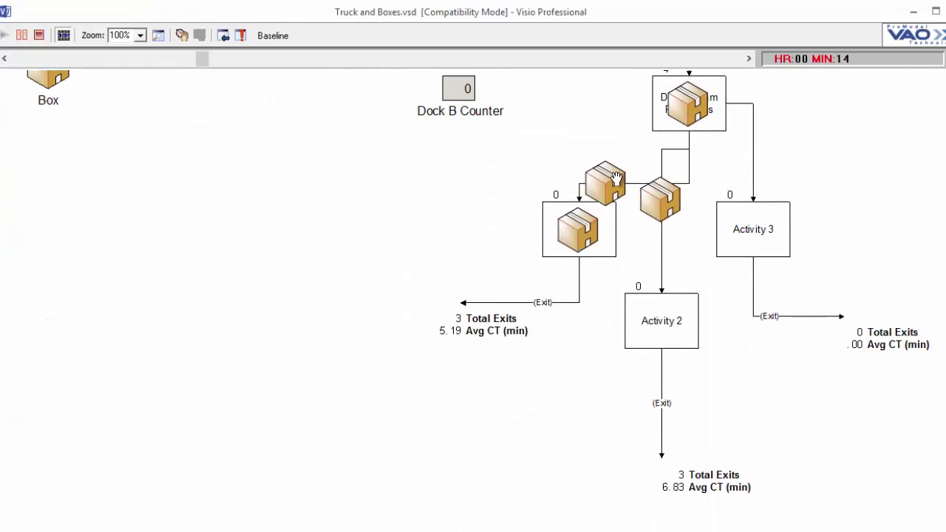